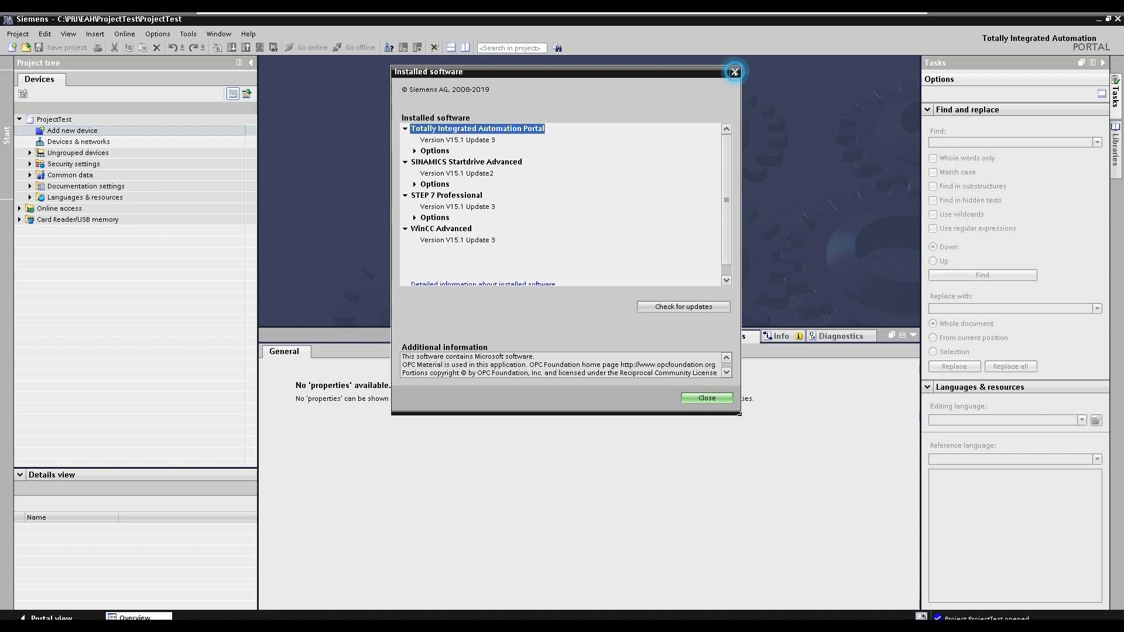
Step: Start adding a new device and select the S7-1200 CPU 1214FC DC/DC/Rly with article number 6ES7 214-1HF40-0XB0
left_click(735, 71)
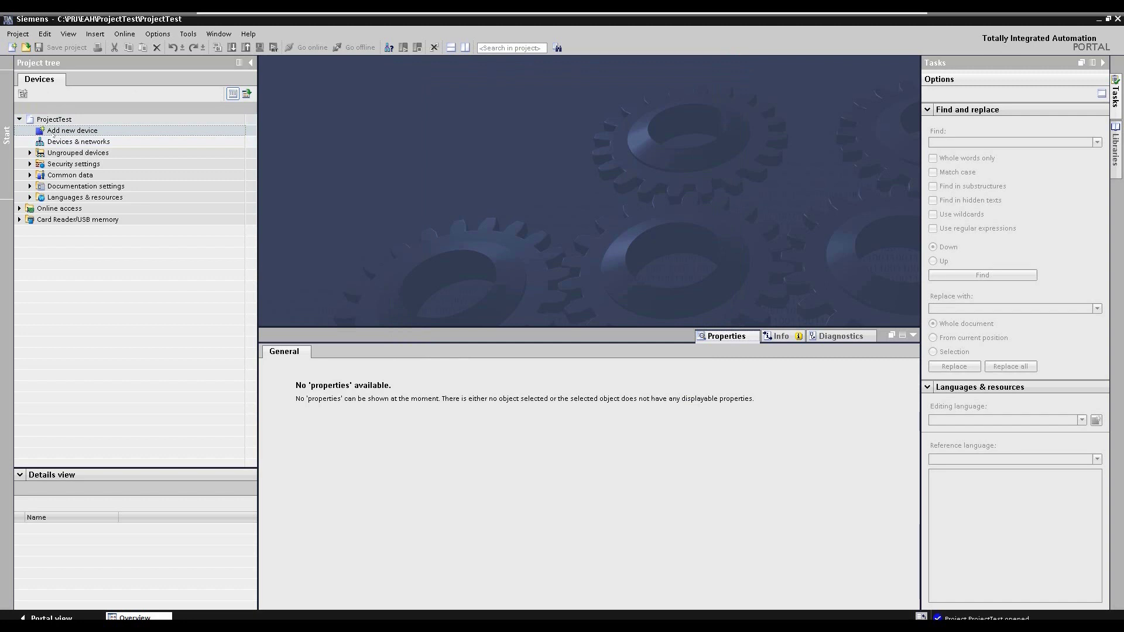
double_click(54, 133)
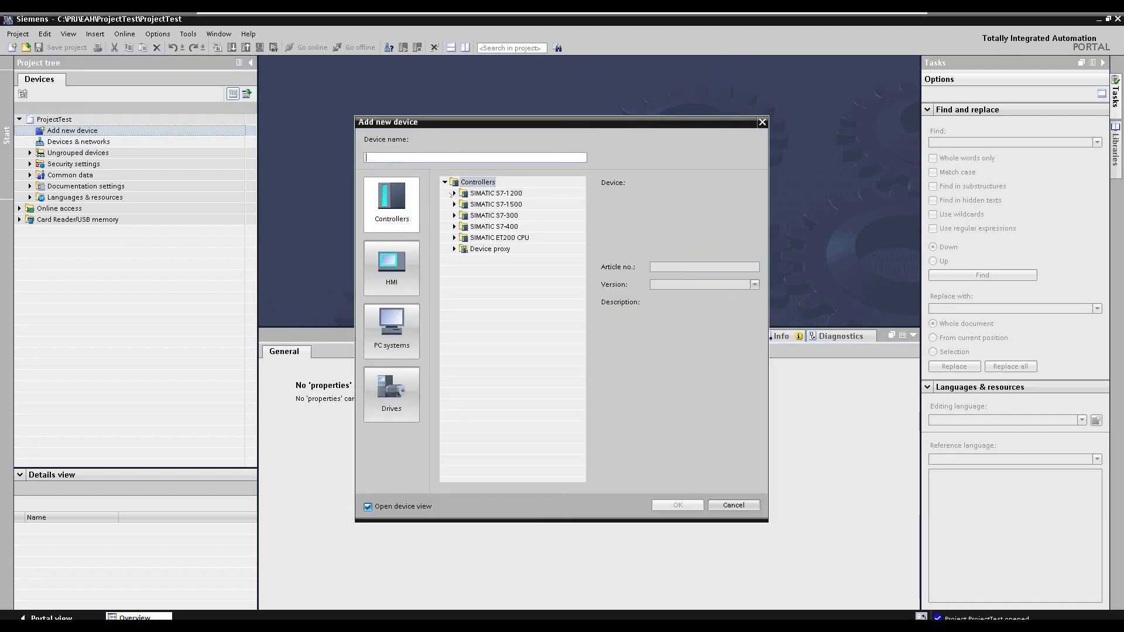
left_click(452, 193)
scroll(556, 327, "down", 2)
scroll(553, 351, "up", 1)
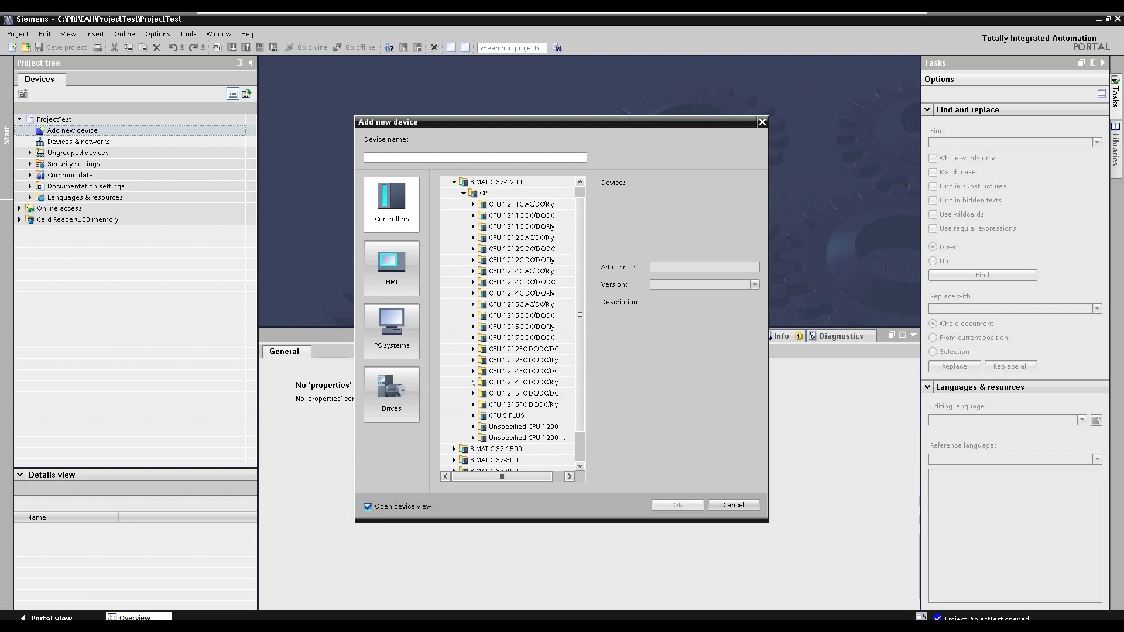
double_click(517, 382)
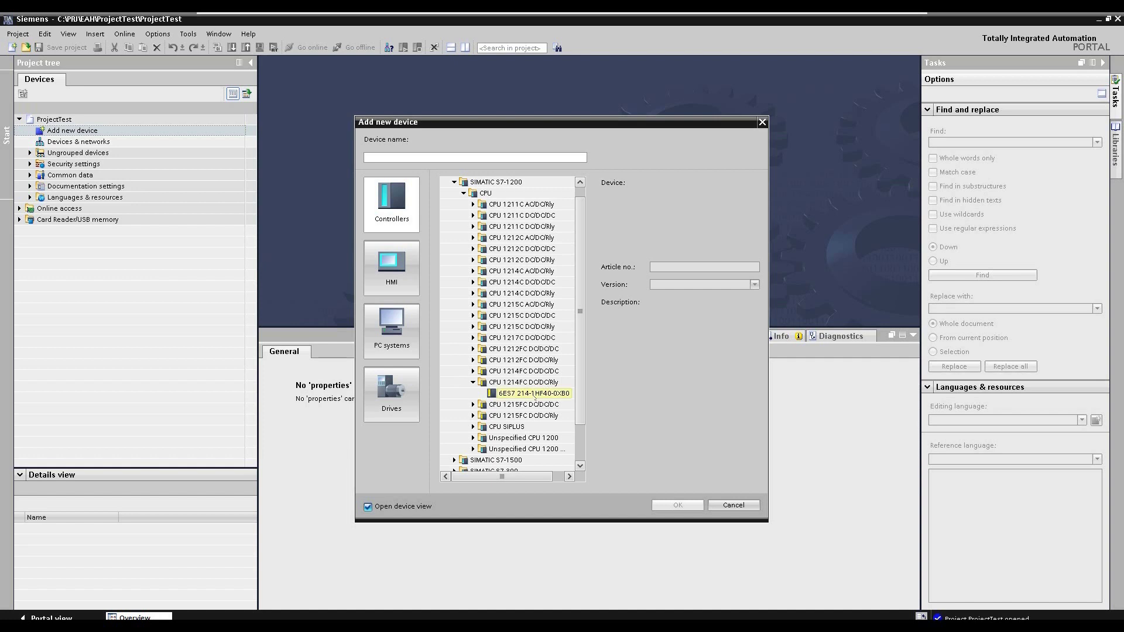
left_click(558, 394)
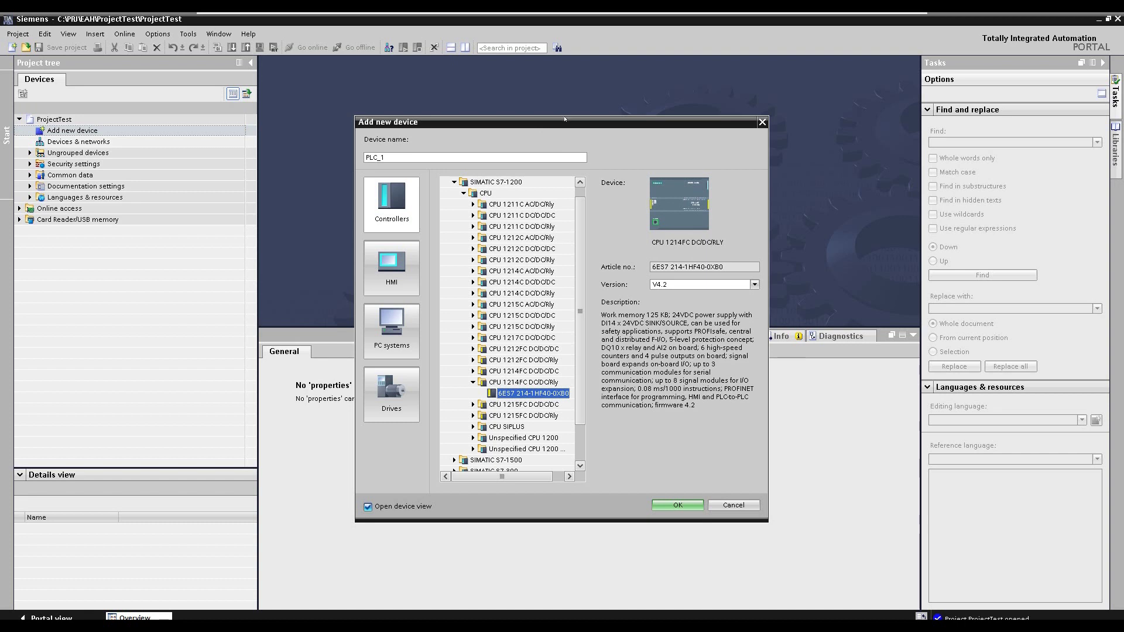
Step: Check which firmware versions are offered for the selected CPU 1214FC DC/DC/Rly, then cancel adding the device
left_click(704, 286)
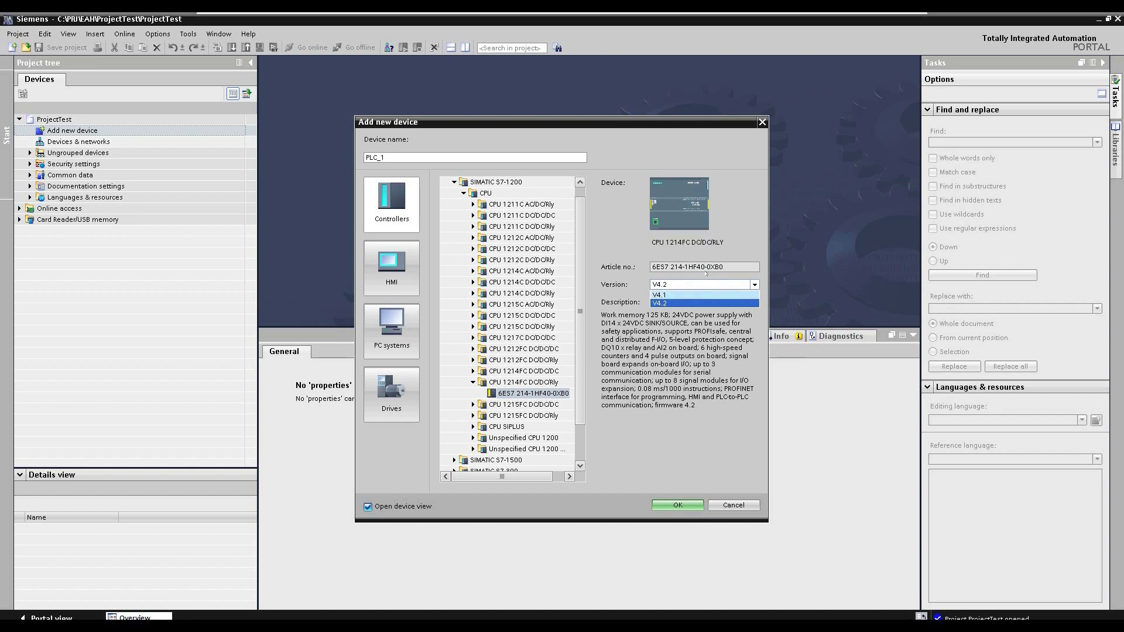
left_click(695, 301)
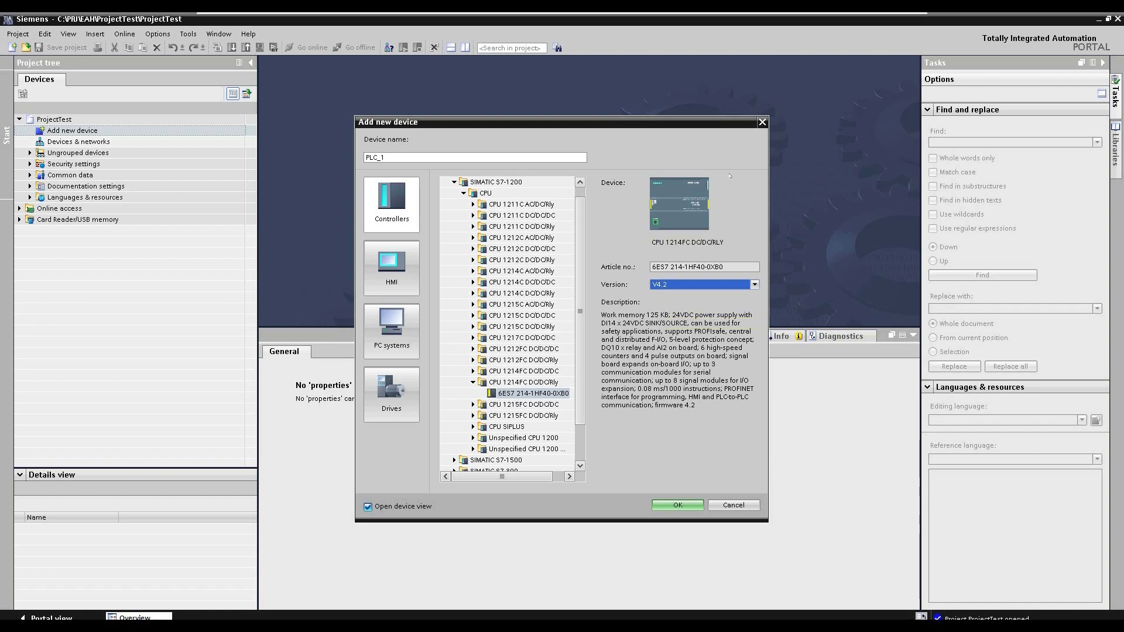
left_click(762, 122)
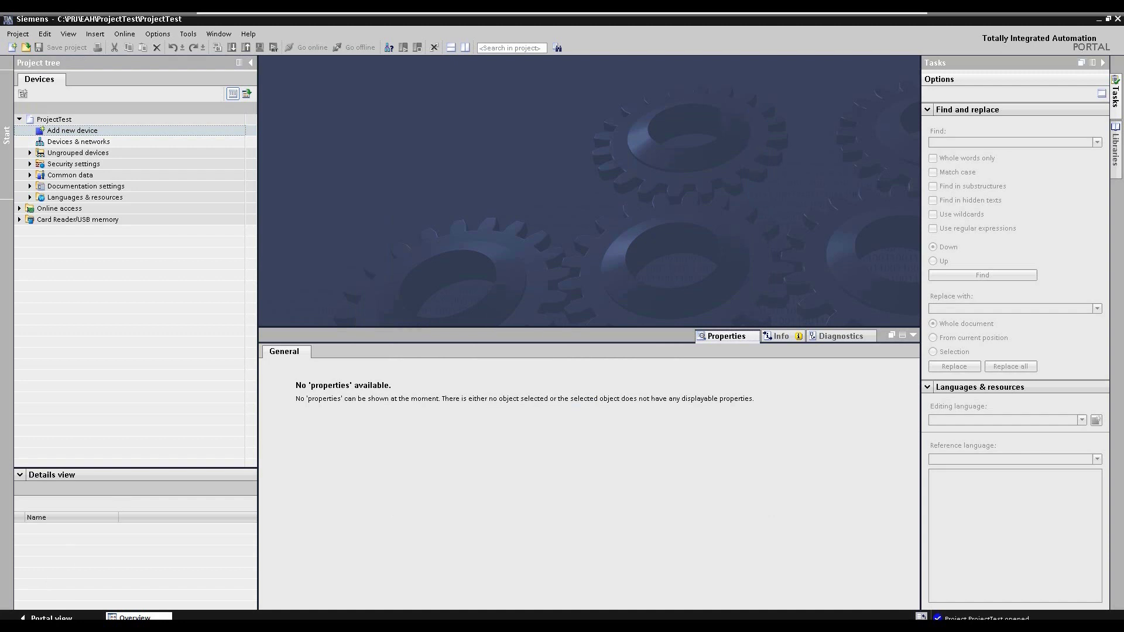
Step: Find the Totally Integrated Automation Updater among the Siemens Automation programs in Windows and launch it
key("super")
scroll(98, 330, "down", 10)
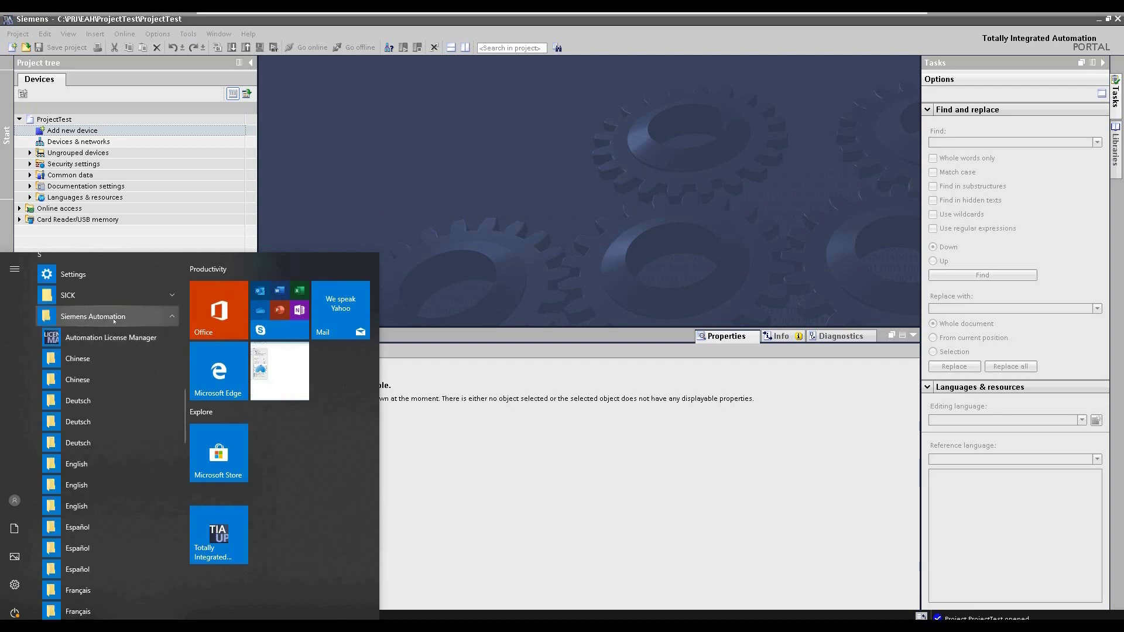
scroll(115, 421, "down", 8)
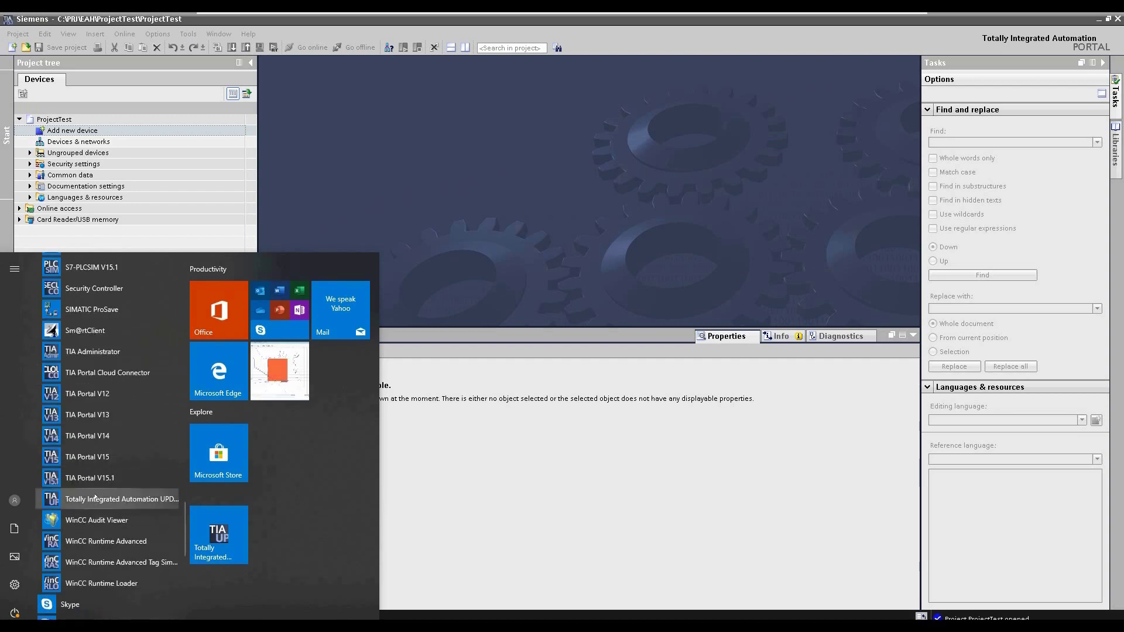
right_click(150, 502)
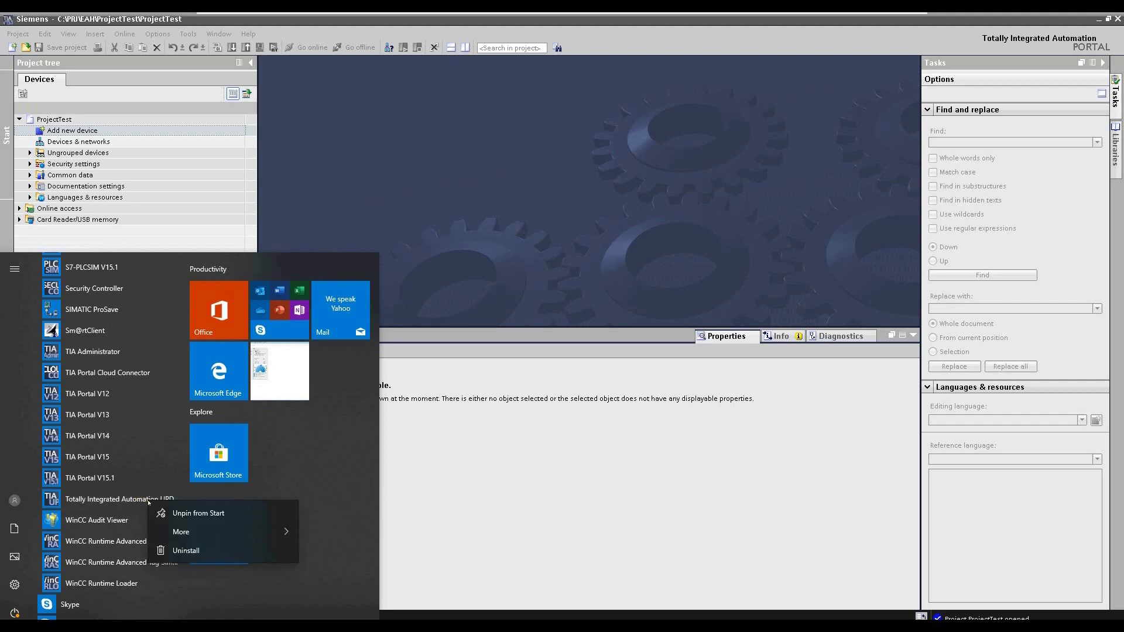
left_click(189, 514)
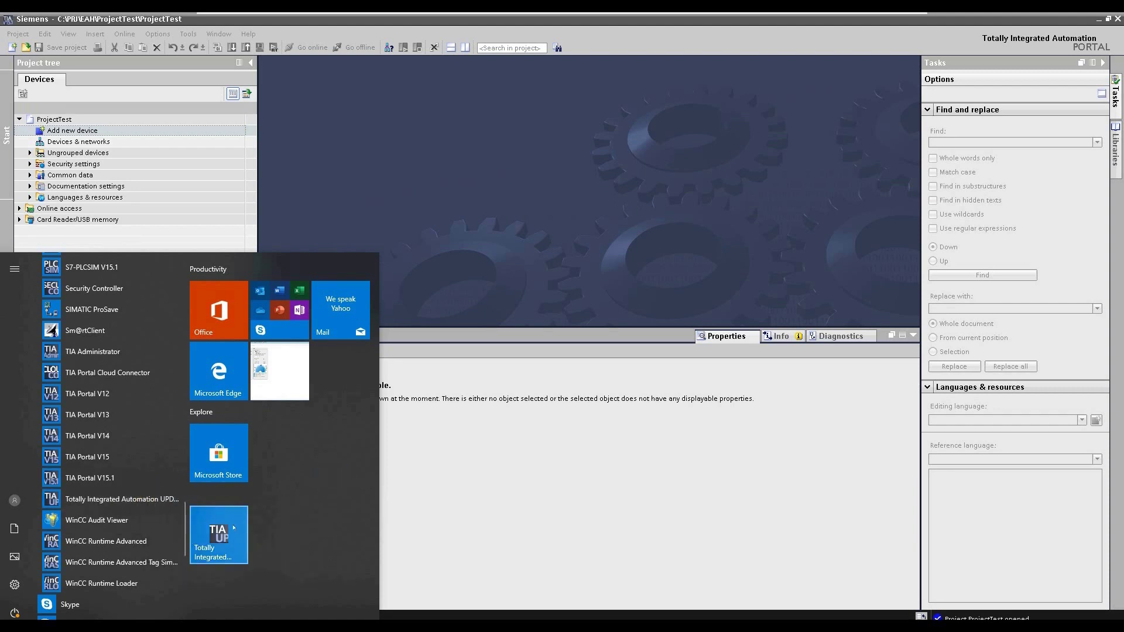
left_click(234, 545)
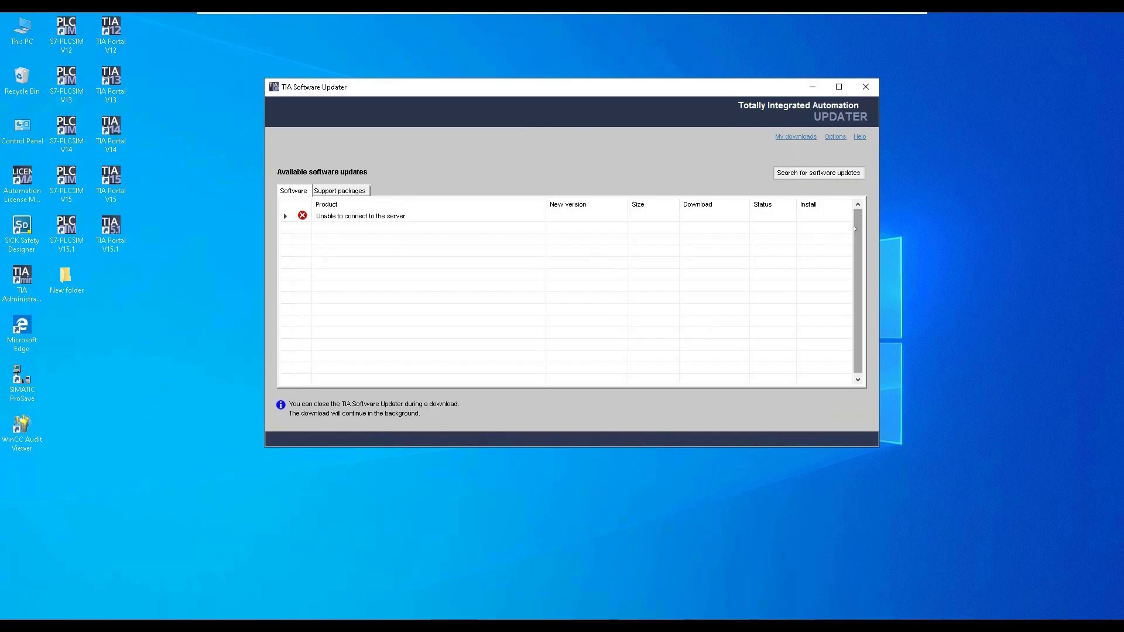
Step: Inspect the updater's downloads folder, close it, and review the folder path in the updater options
left_click(795, 137)
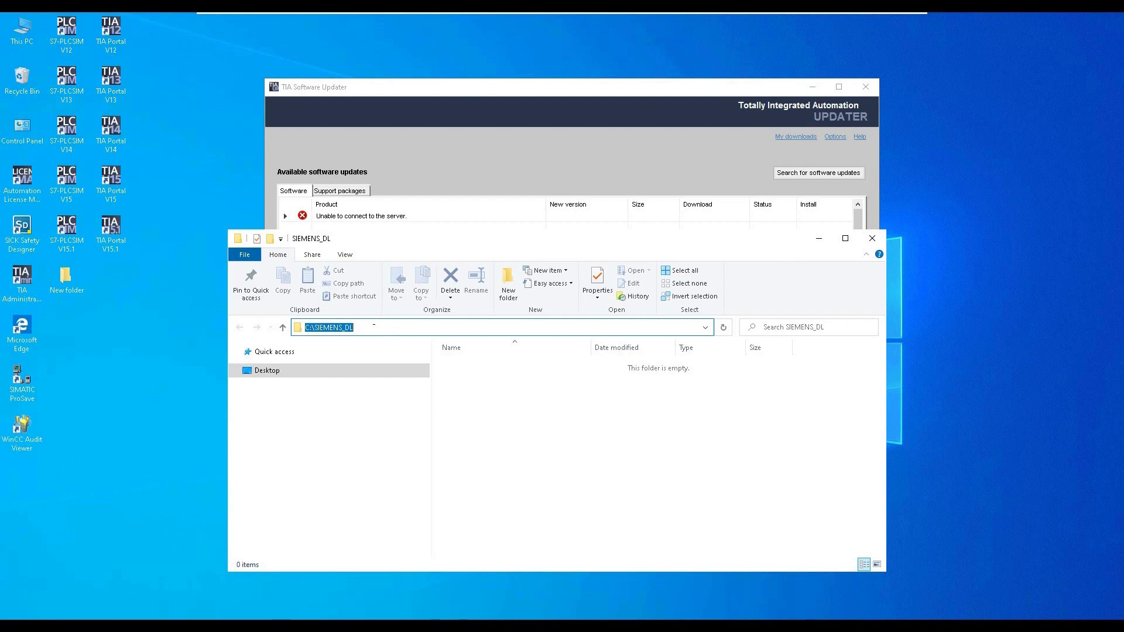
left_click(872, 239)
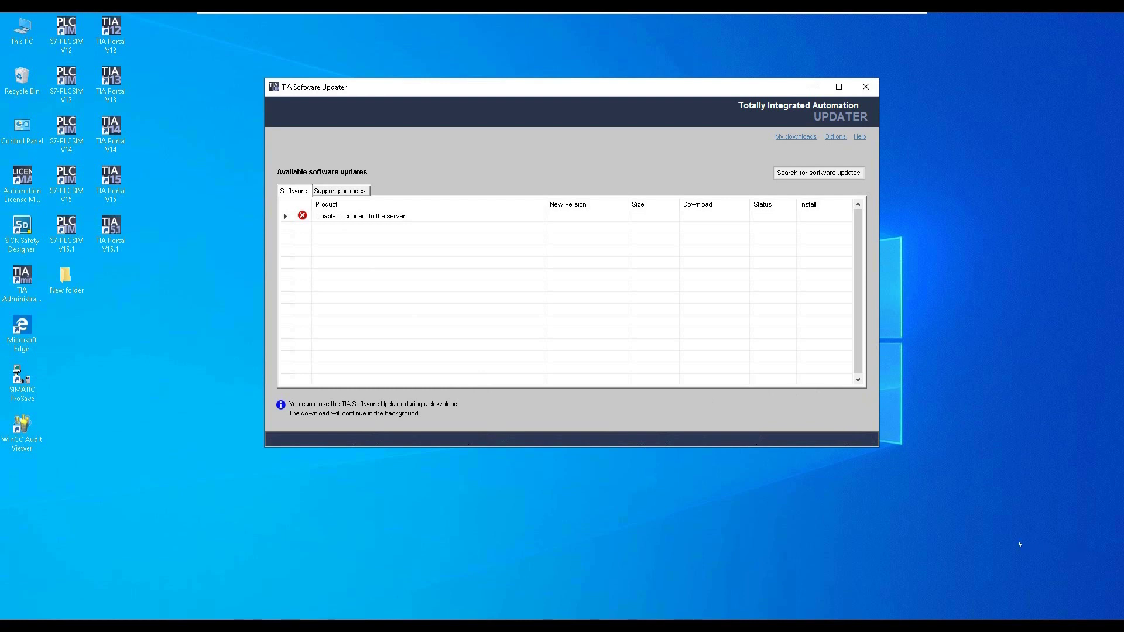
left_click(833, 138)
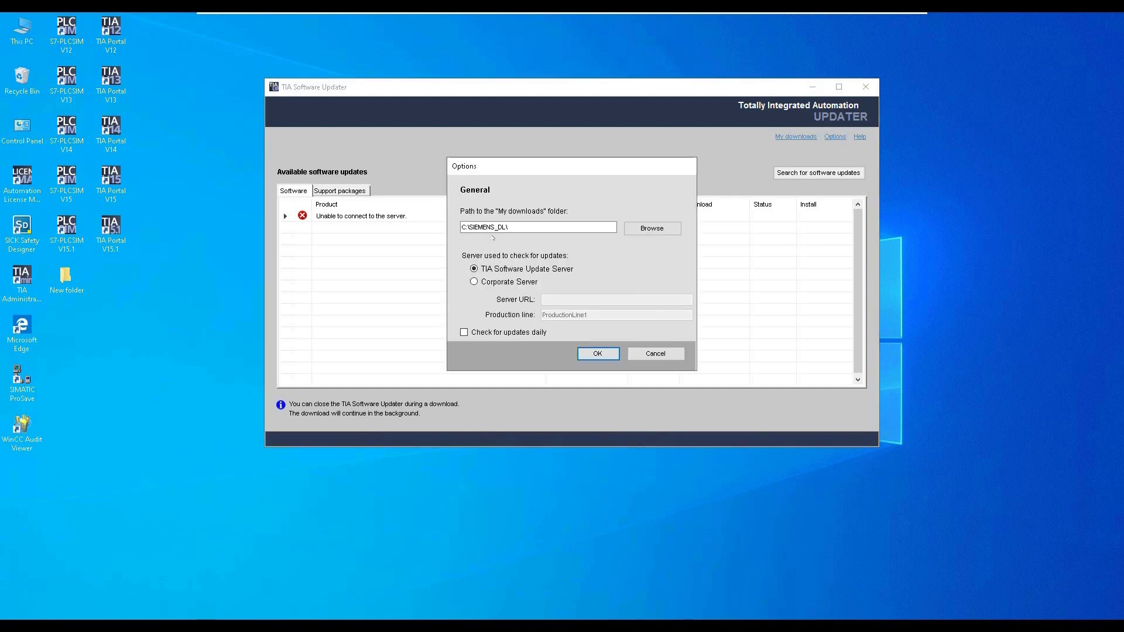
double_click(517, 227)
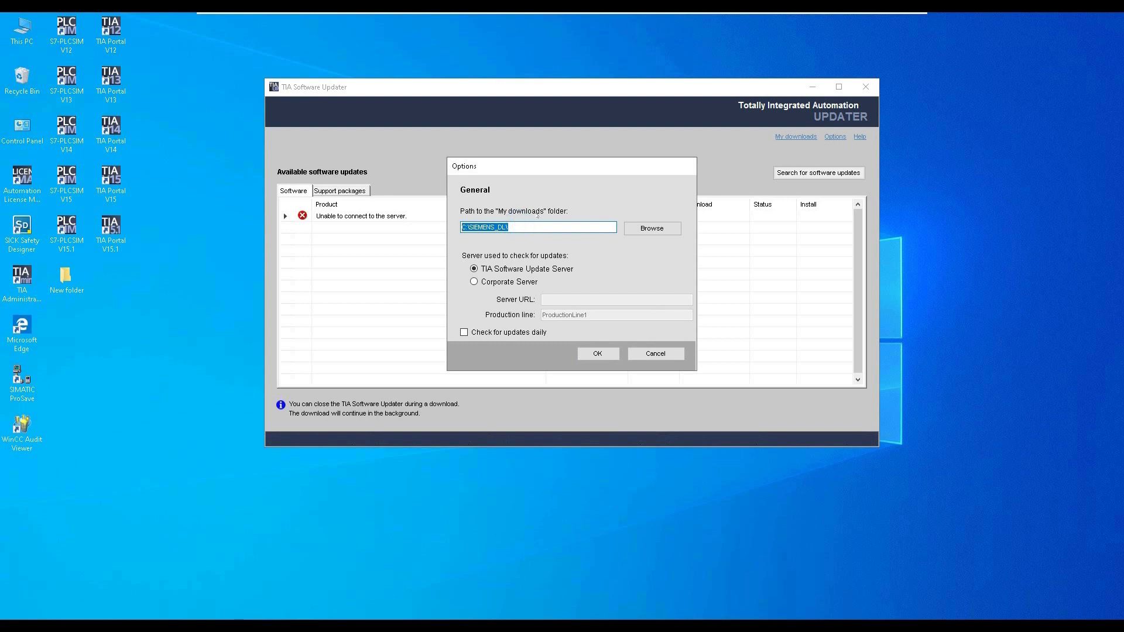
Step: Compare the Corporate Server and TIA Software Update Server choices, set TIA Software Update Server for update checks, and accept the options
left_click(473, 282)
left_click(473, 270)
left_click(474, 281)
left_click(474, 269)
left_click(474, 282)
left_click(475, 268)
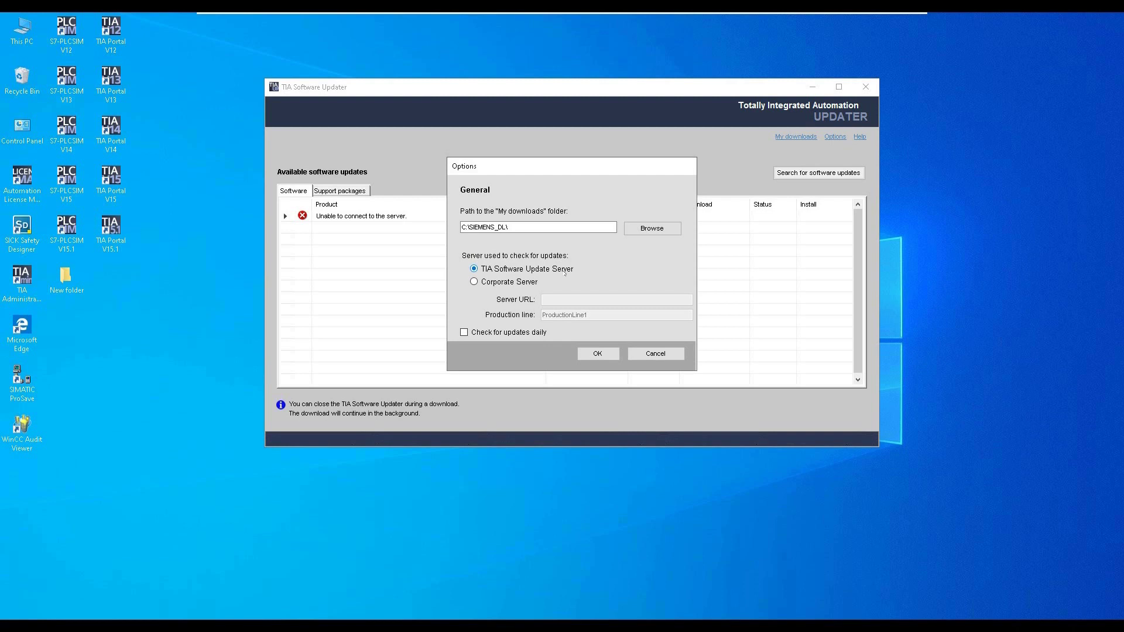
left_click(475, 282)
left_click(473, 268)
left_click(598, 355)
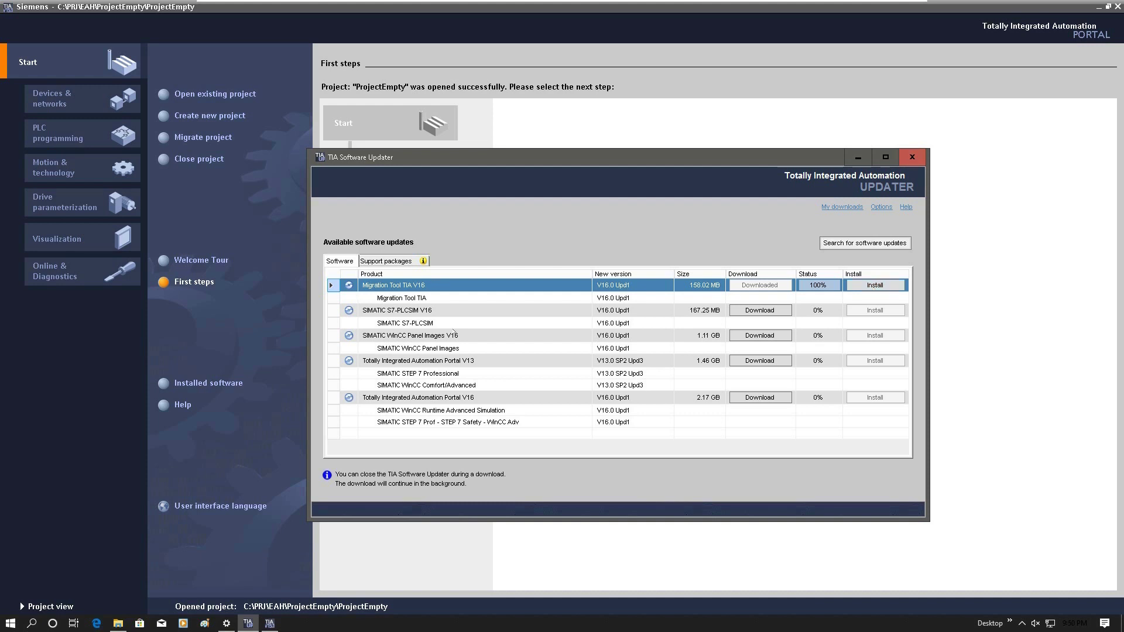
Step: Select all available support packages in the updater and widen the support package name column to show the full names
left_click(392, 261)
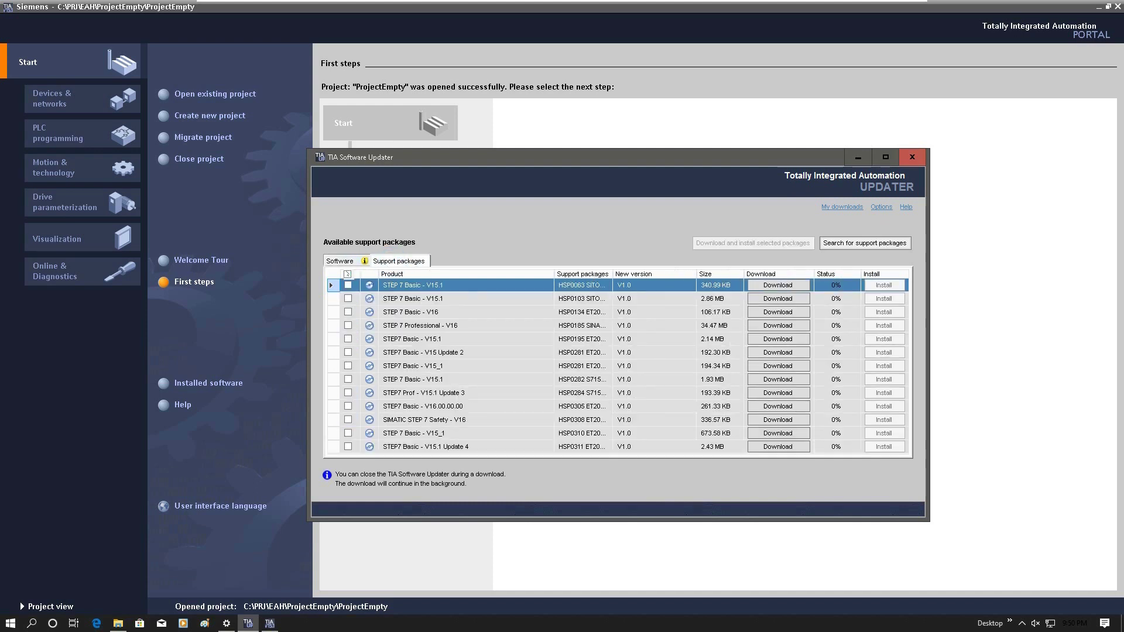
left_click(348, 274)
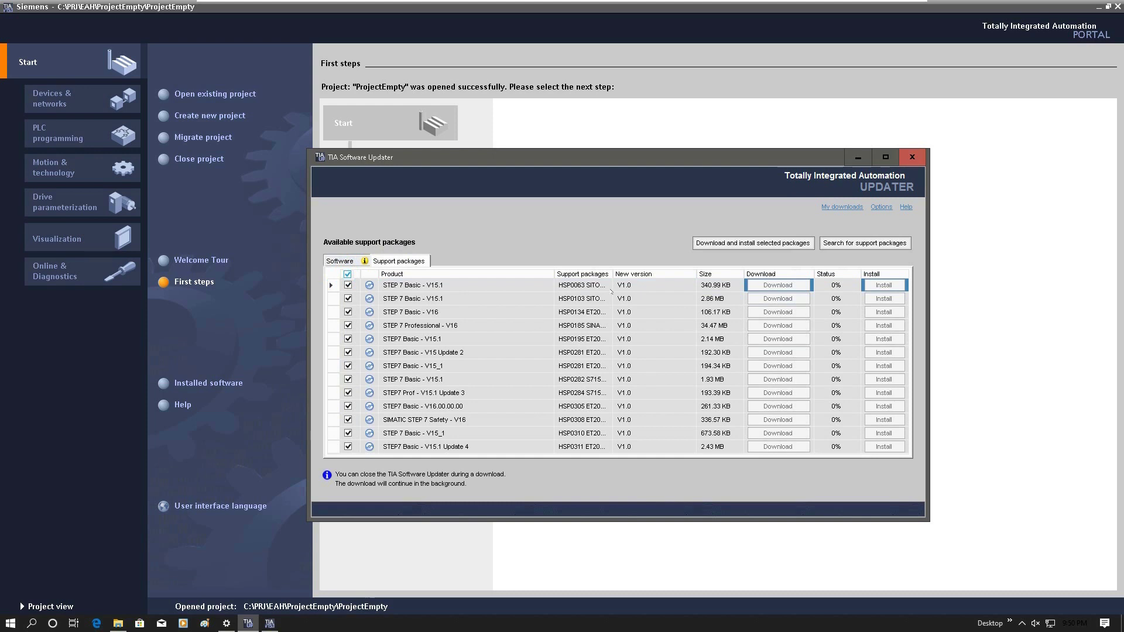
left_click_drag(608, 272, 712, 274)
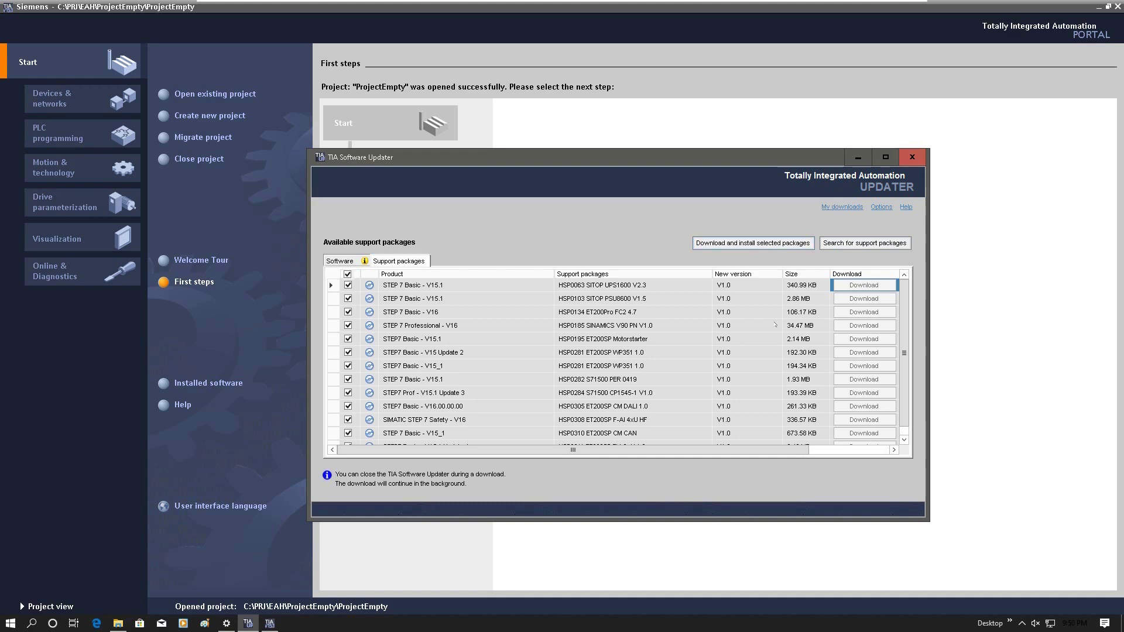
scroll(778, 340, "down", 1)
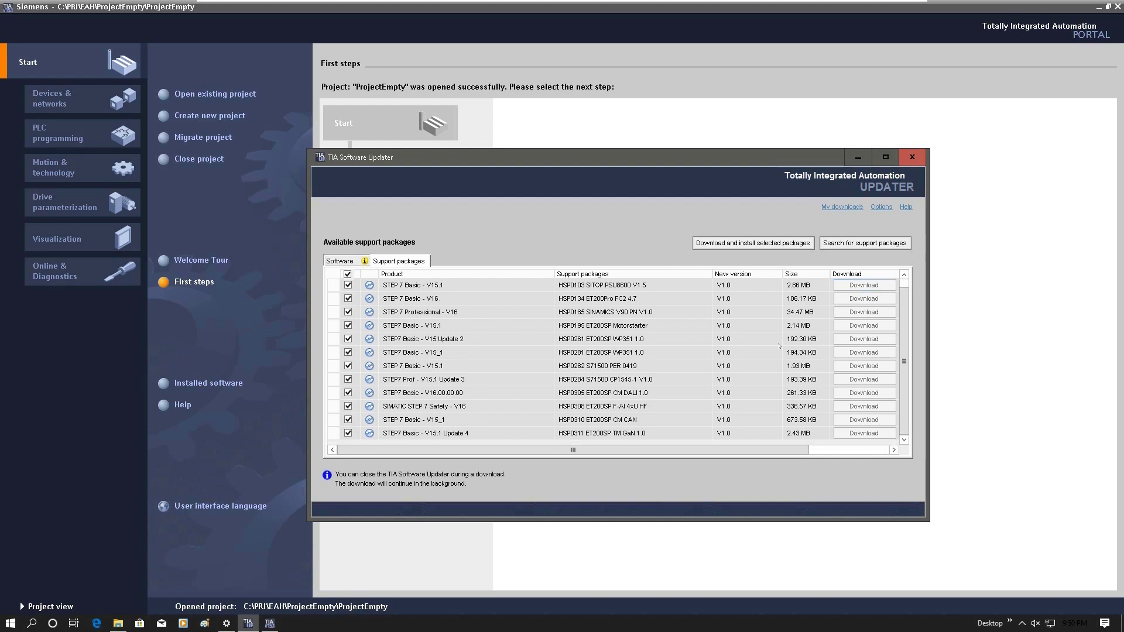
scroll(782, 350, "up", 1)
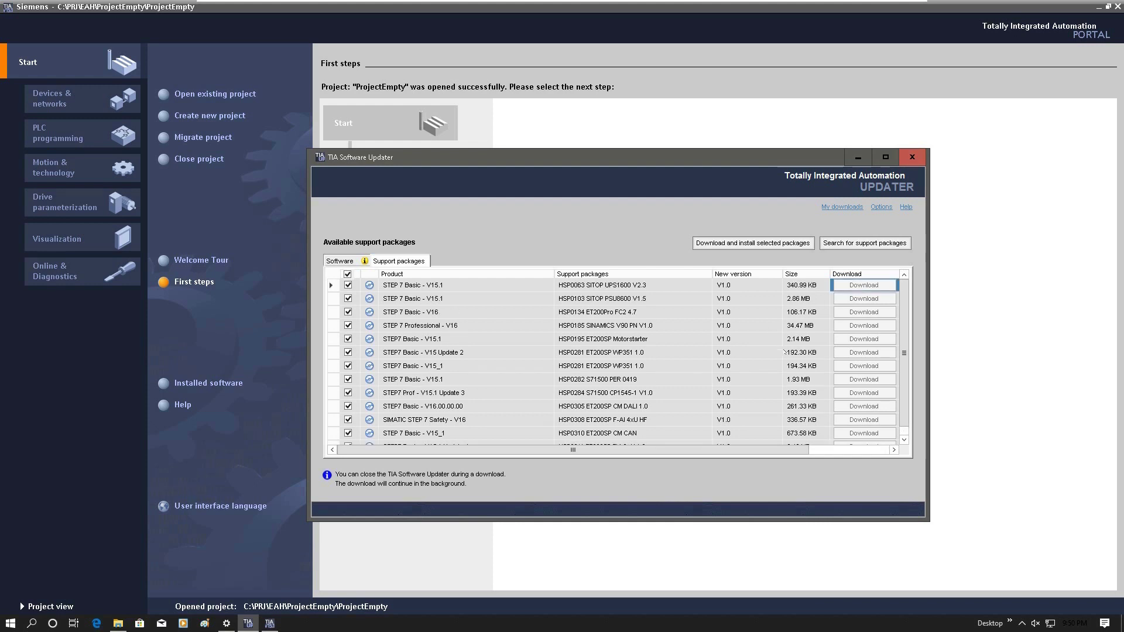
Step: Switch to TIA Portal's project view and check the versions of the installed software
key("alt+Tab")
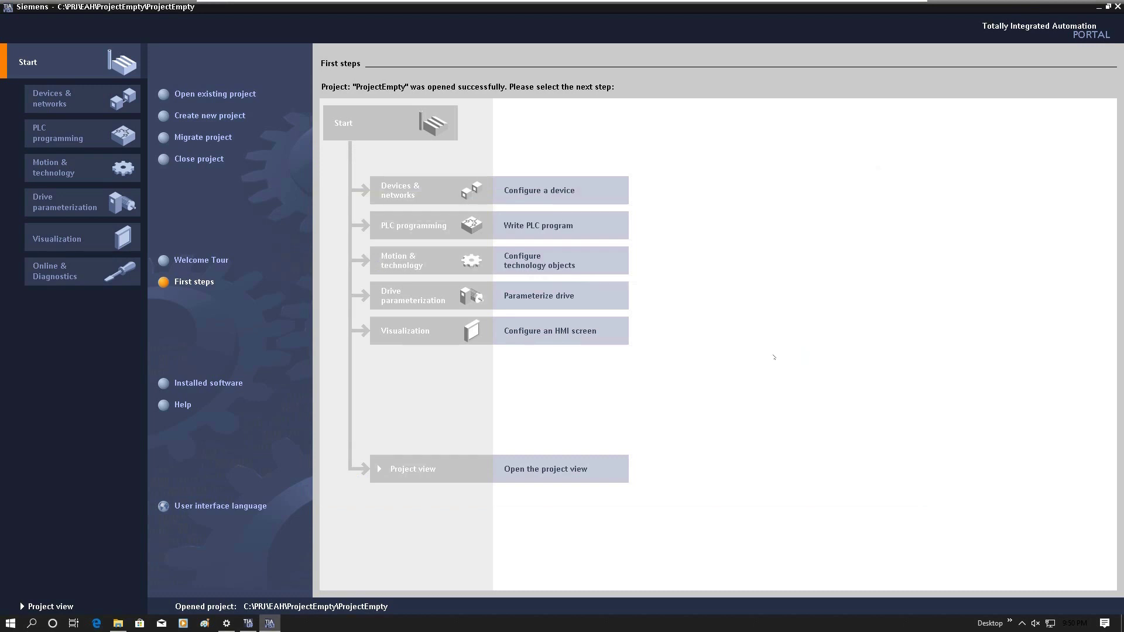
left_click(51, 607)
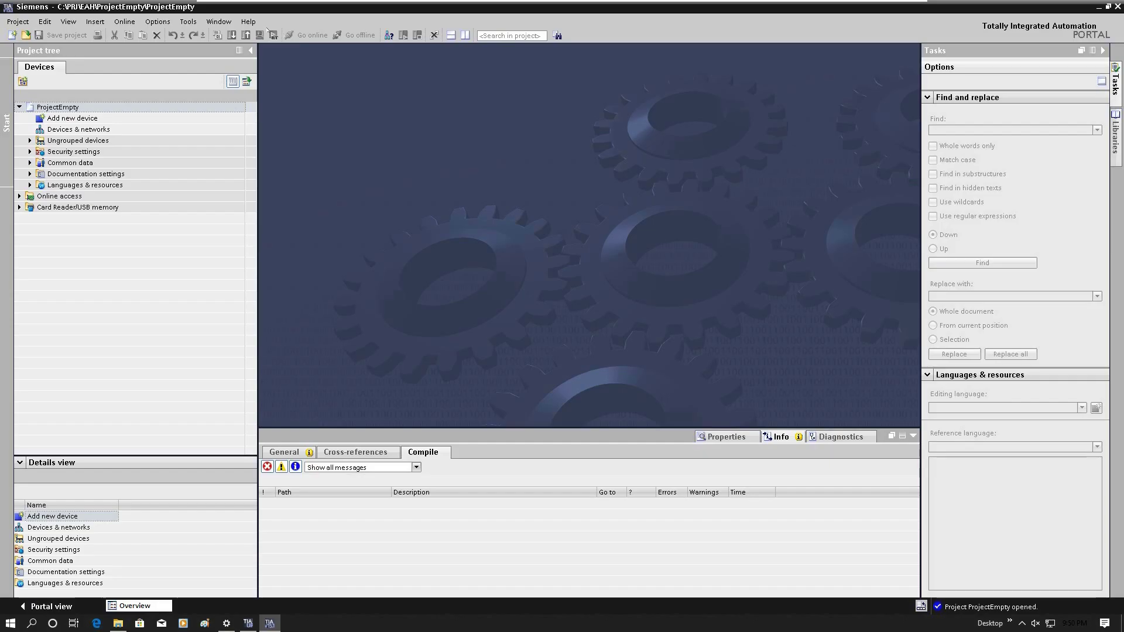
left_click(248, 22)
left_click(251, 22)
left_click(250, 21)
left_click(252, 22)
left_click(253, 22)
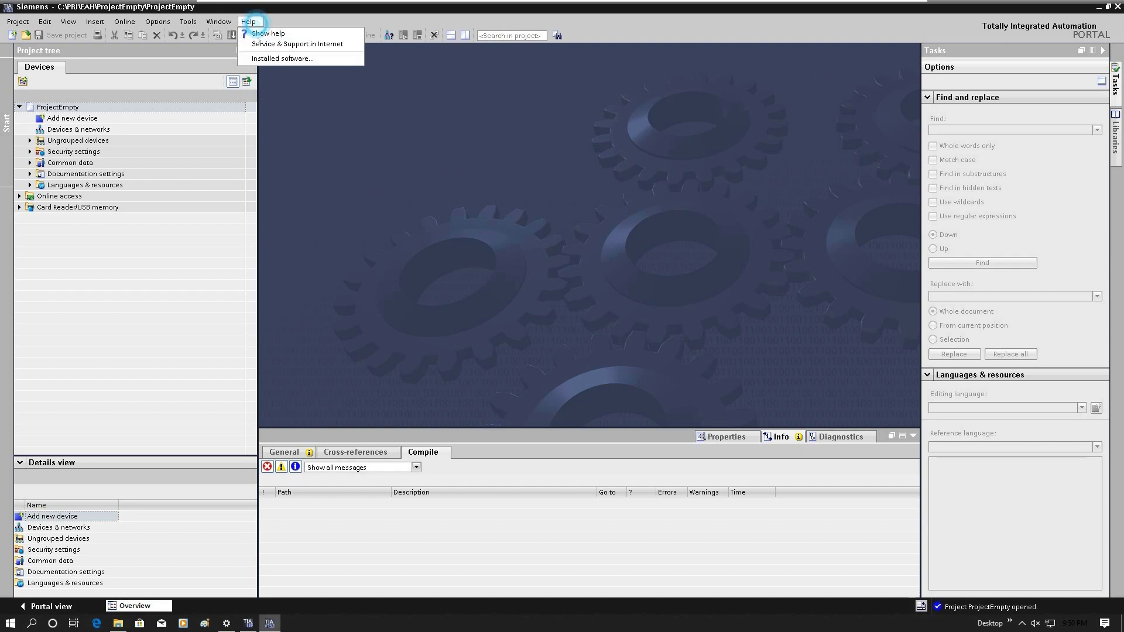
left_click(260, 59)
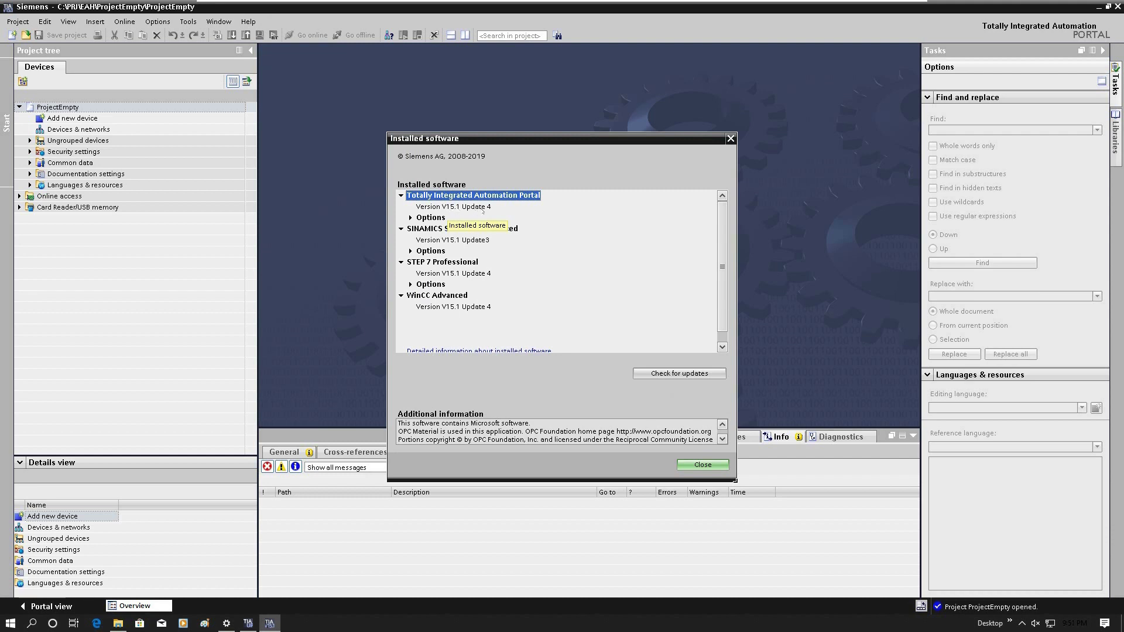
left_click(731, 139)
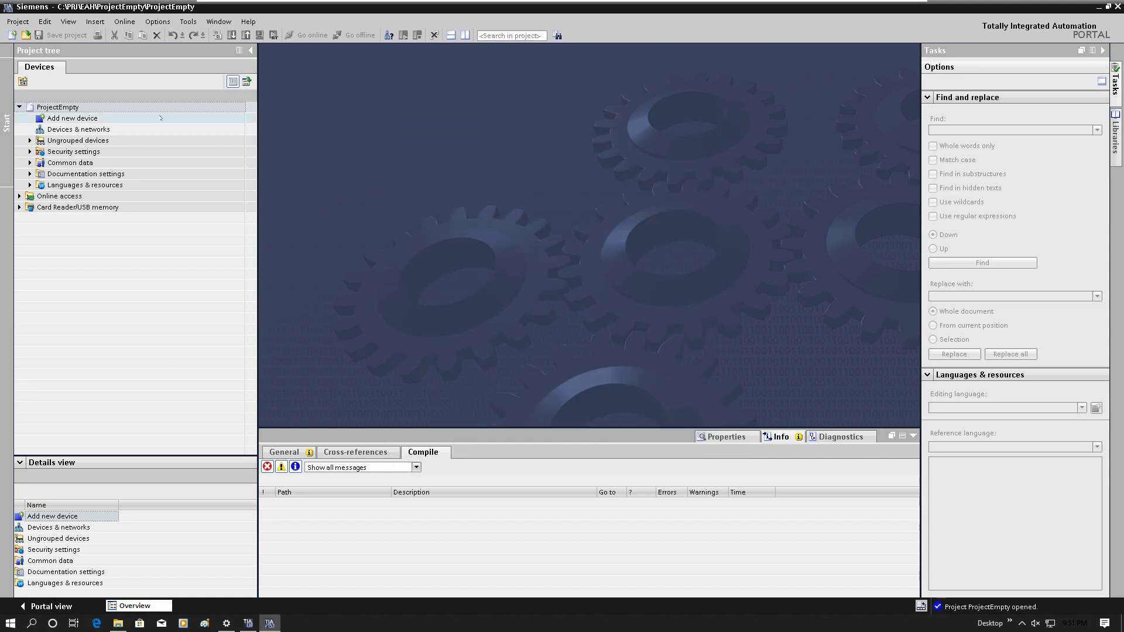
Step: Start adding an S7-1200 controller, choose CPU 1214FC DC/DC/DC with article 6ES7 214-1AF40-0XB0, and list its available firmware versions
left_click(67, 118)
left_click(495, 162)
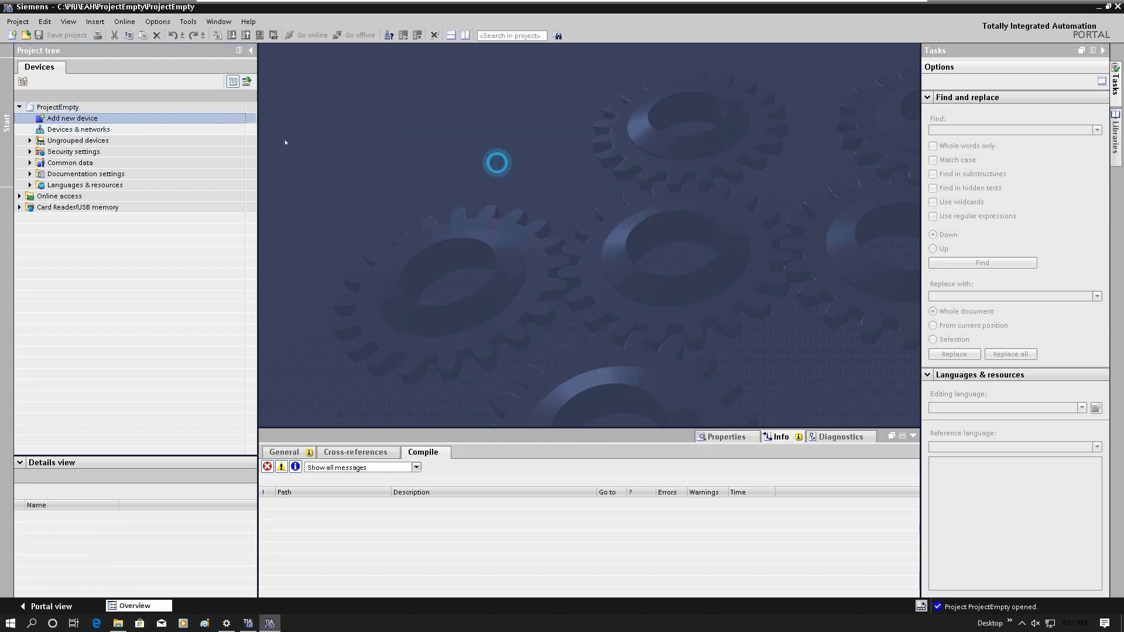
left_click(94, 119)
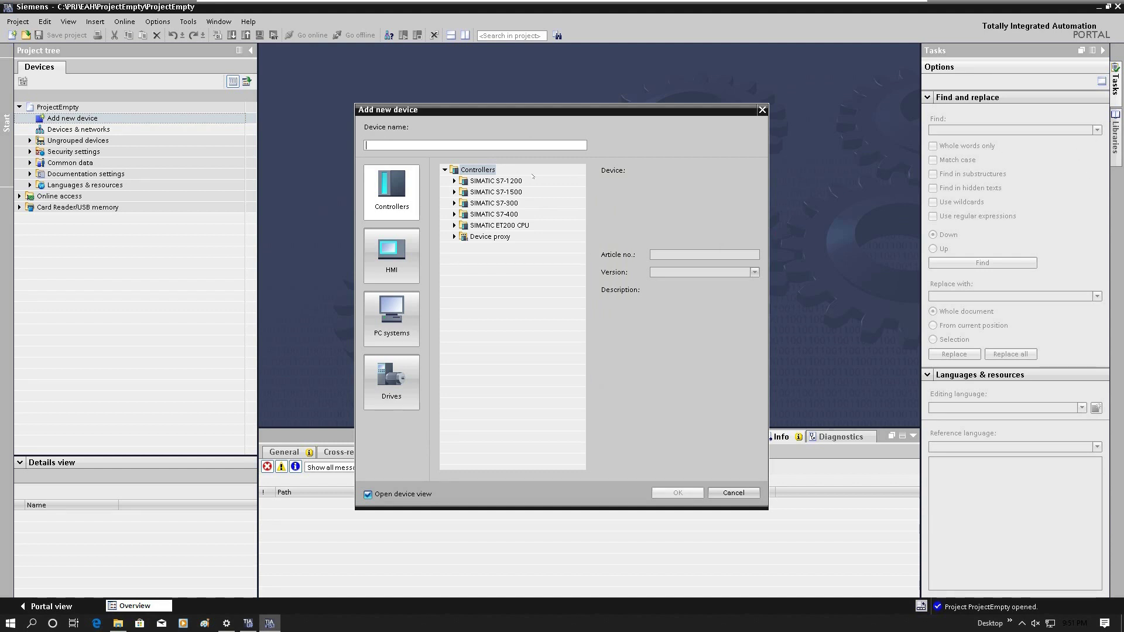
left_click(455, 181)
left_click(463, 192)
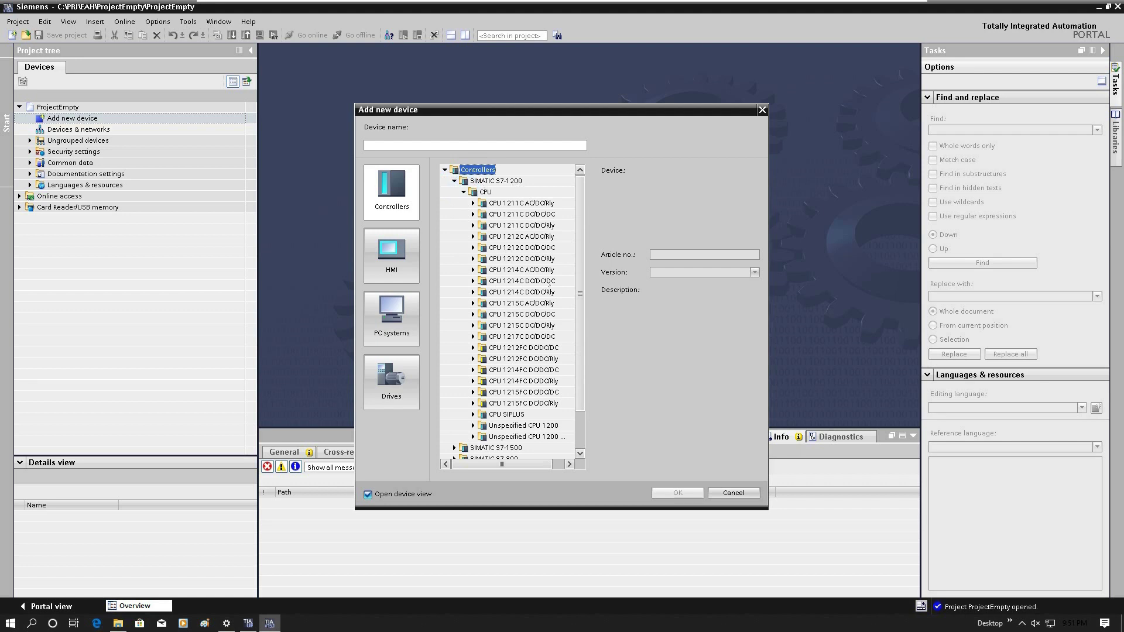
scroll(510, 315, "down", 1)
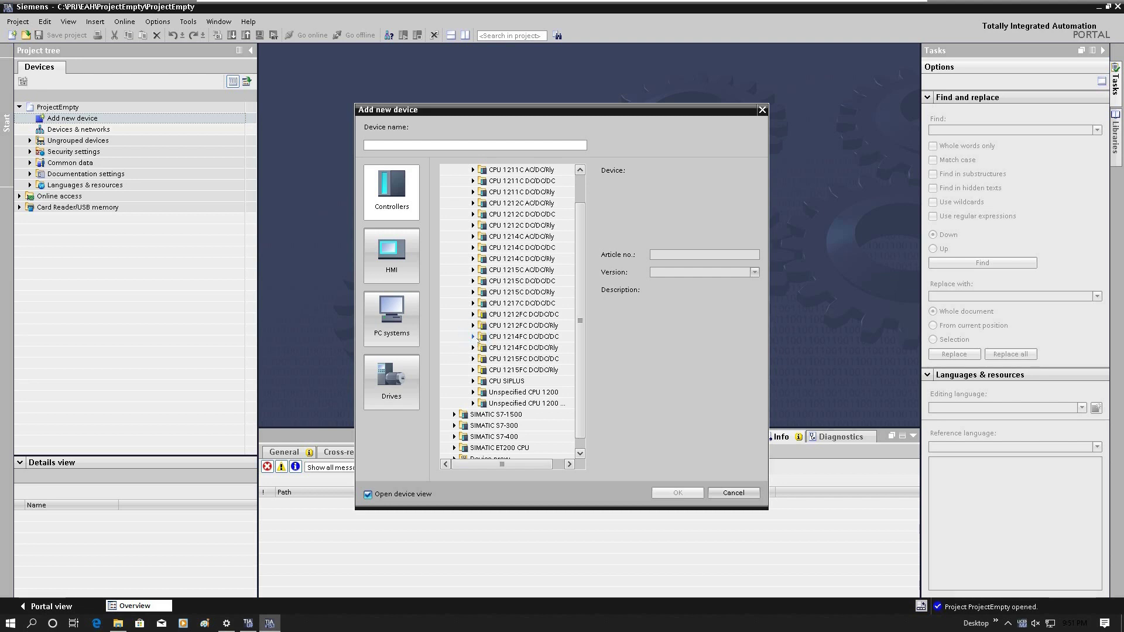
left_click(474, 338)
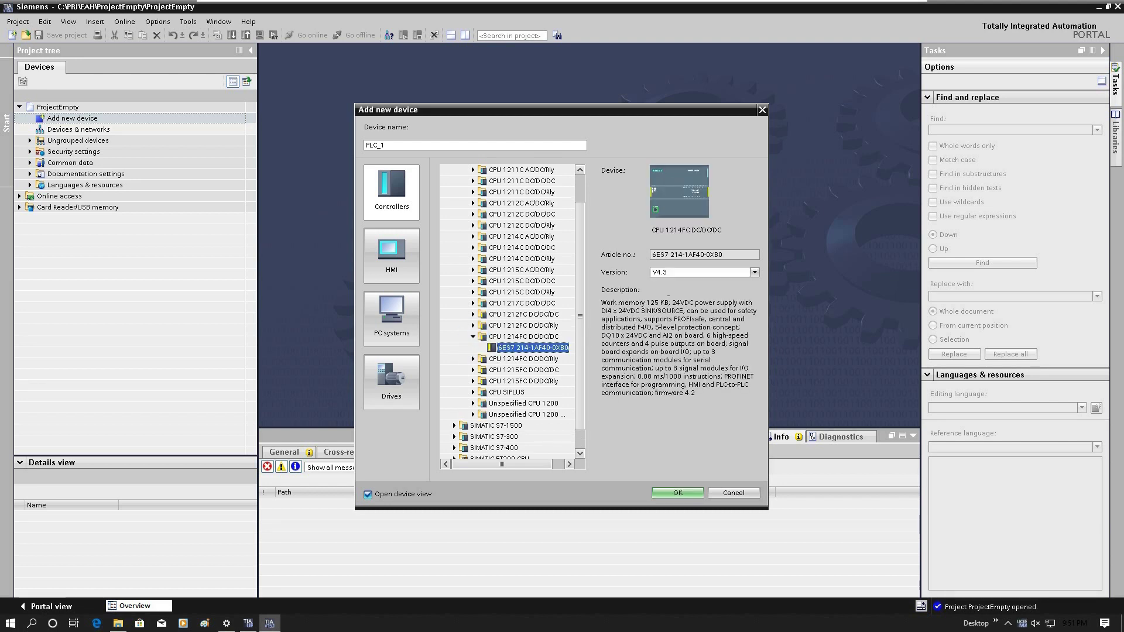
left_click(671, 272)
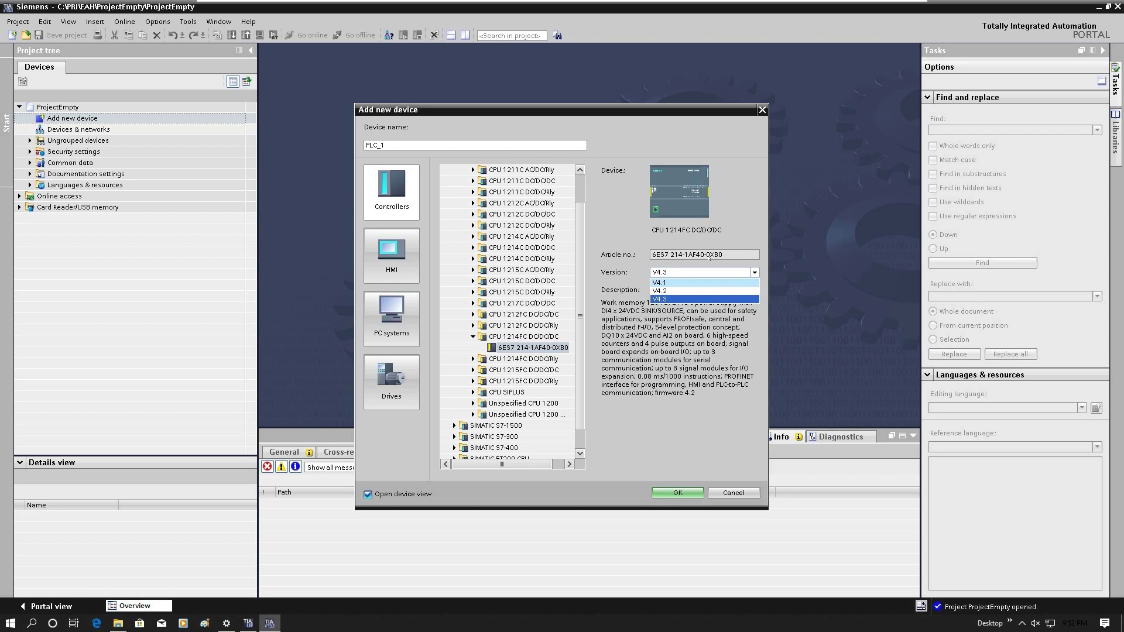
Step: Switch to the Siemens Industry Online Support site in the browser, open the English Compatibility Tool, and start a manual compatibility check
left_click(96, 623)
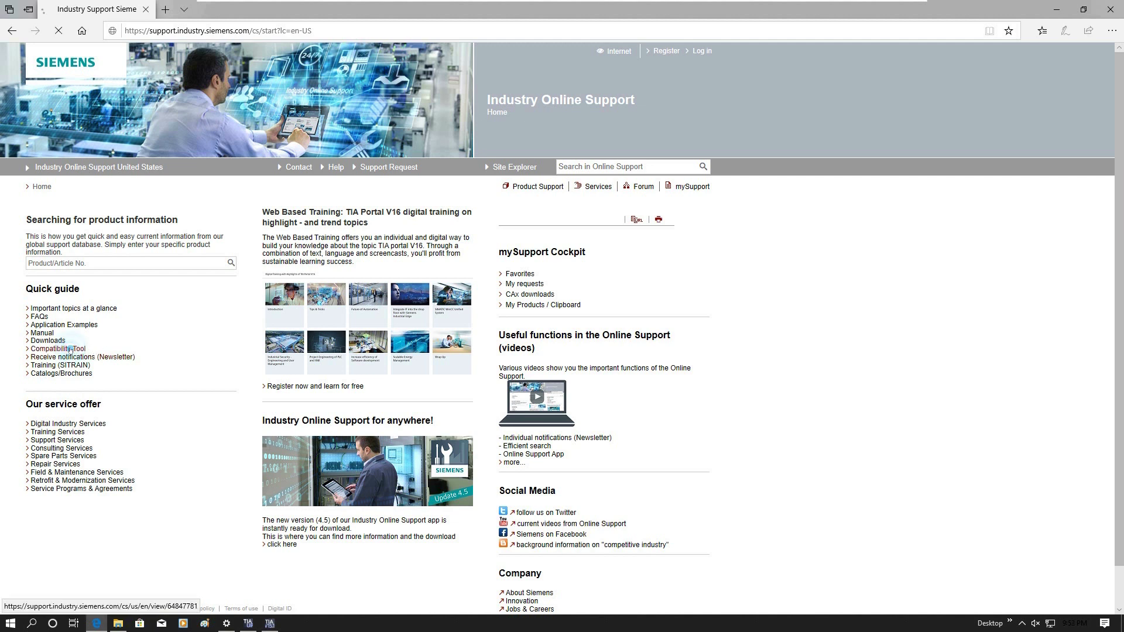
left_click(69, 350)
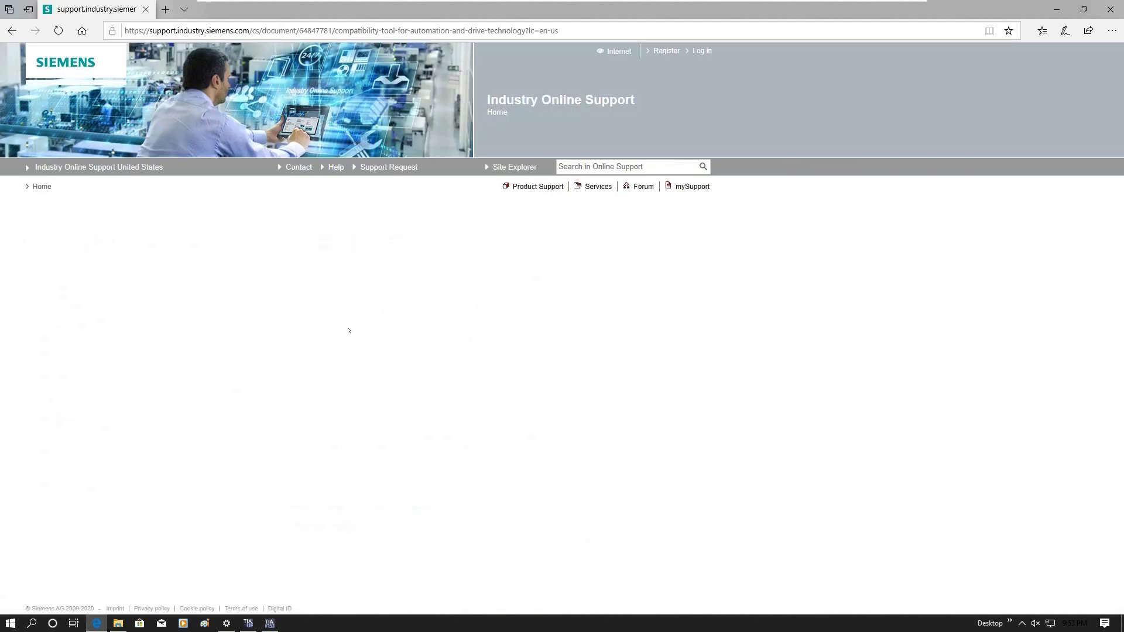
scroll(234, 338, "down", 2)
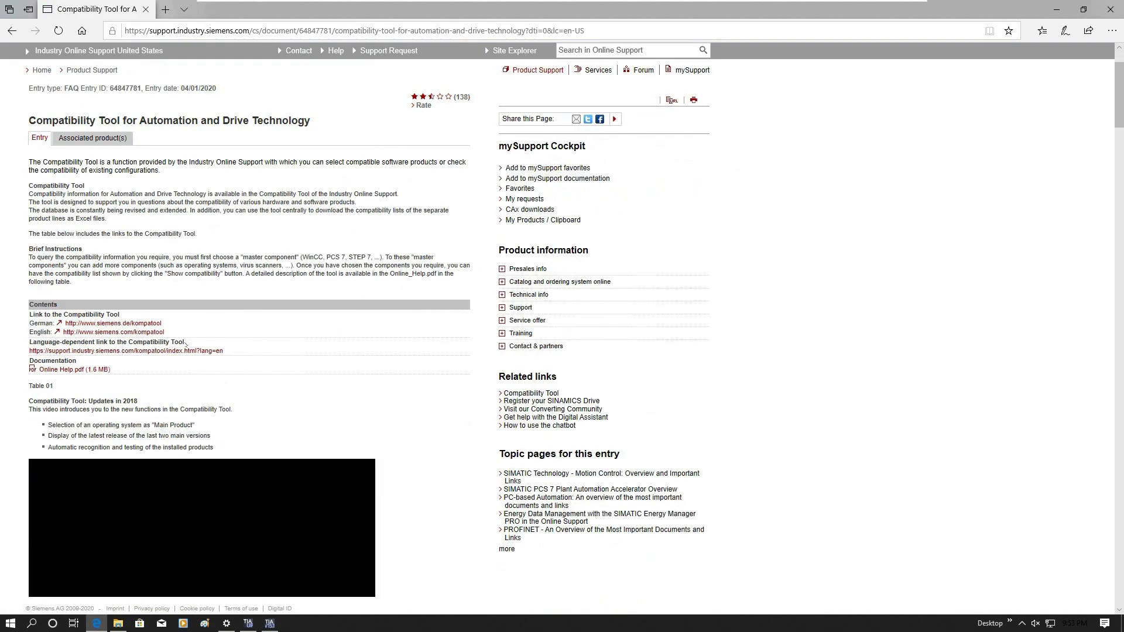
left_click(124, 332)
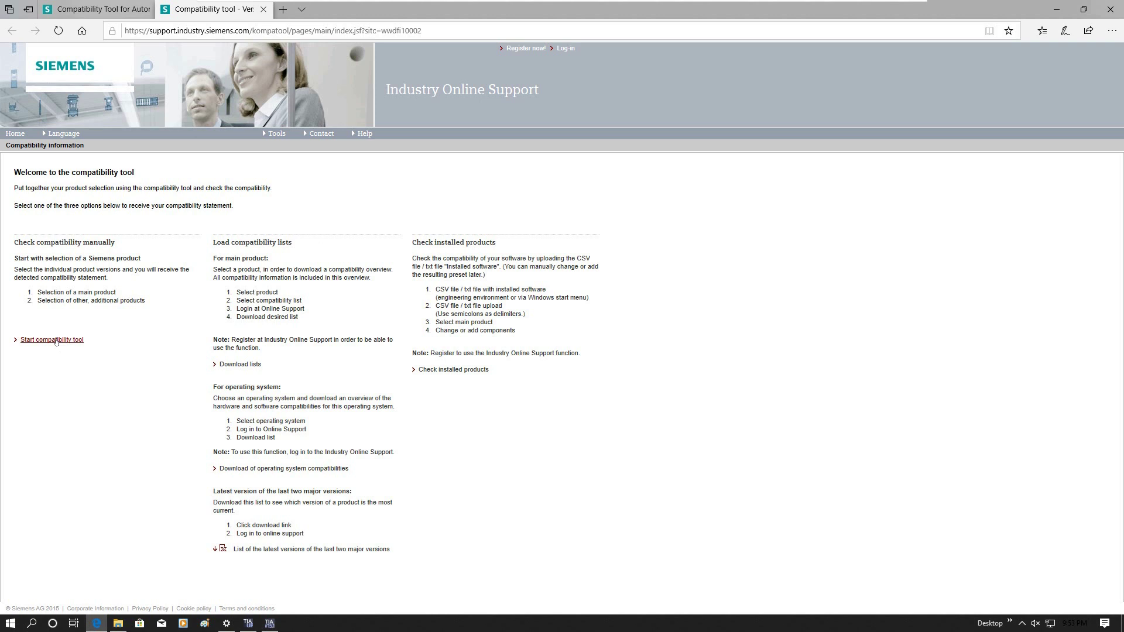
left_click(56, 340)
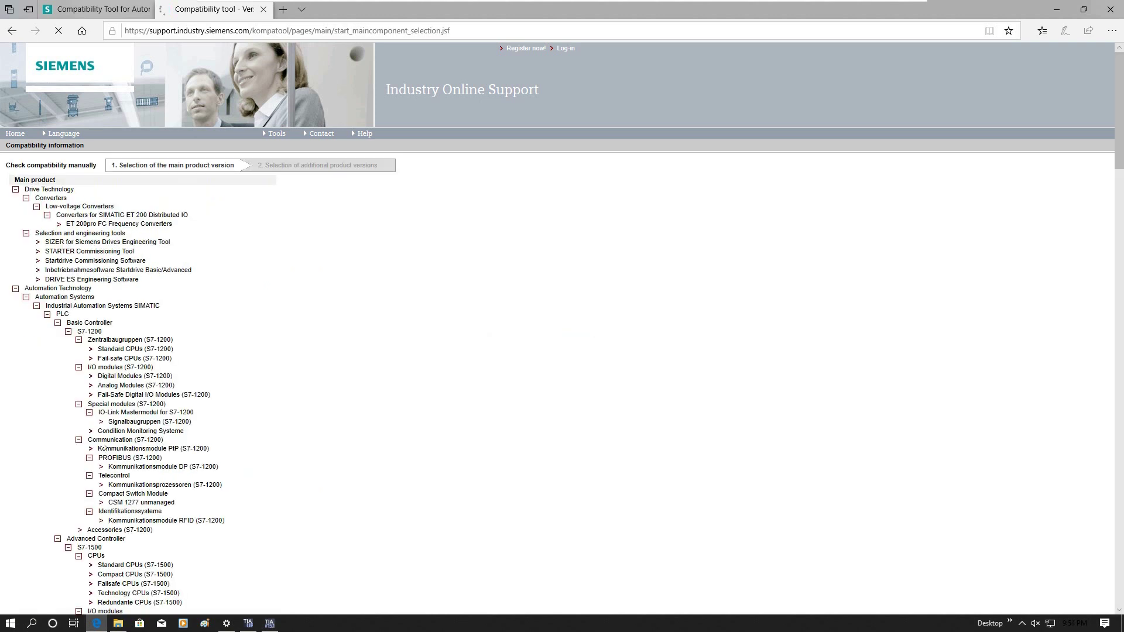
Step: Check compatibility of the fail-safe CPU 1214FC DC/DC/Relais V4.2 with any product version of STEP 7 Professional (TIA Portal)
left_click(129, 359)
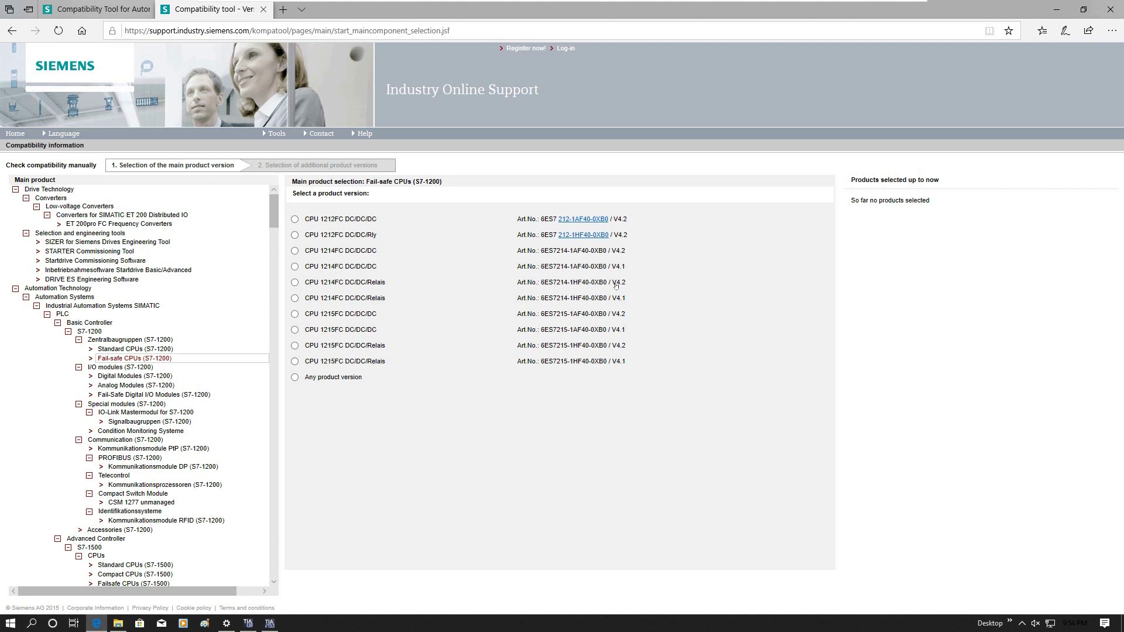
left_click(294, 283)
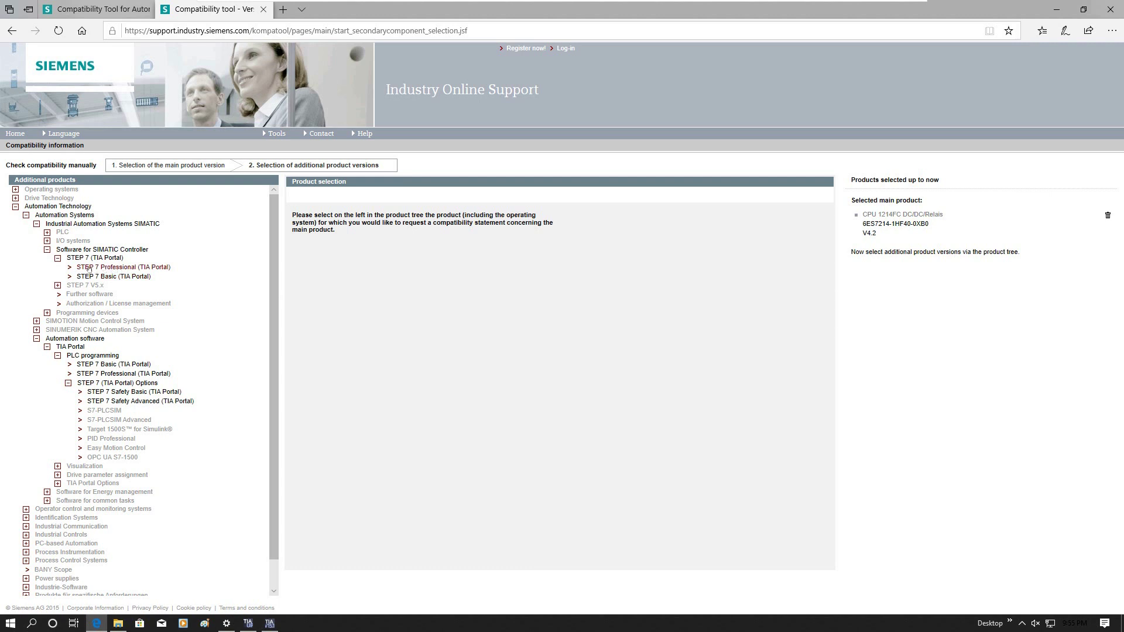
left_click(116, 269)
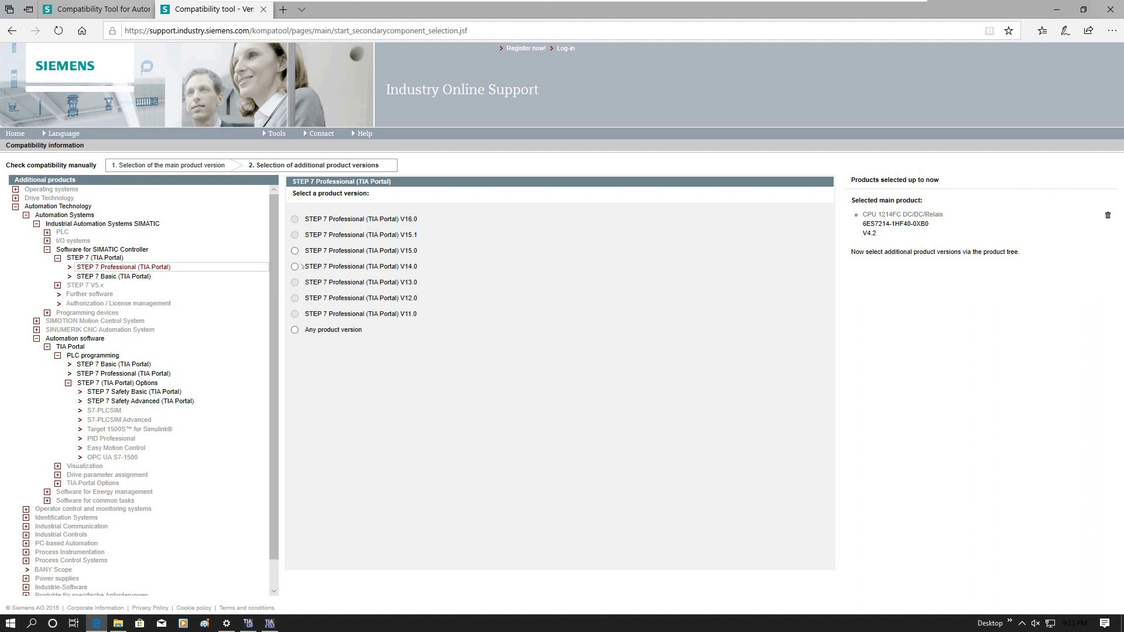
left_click(294, 330)
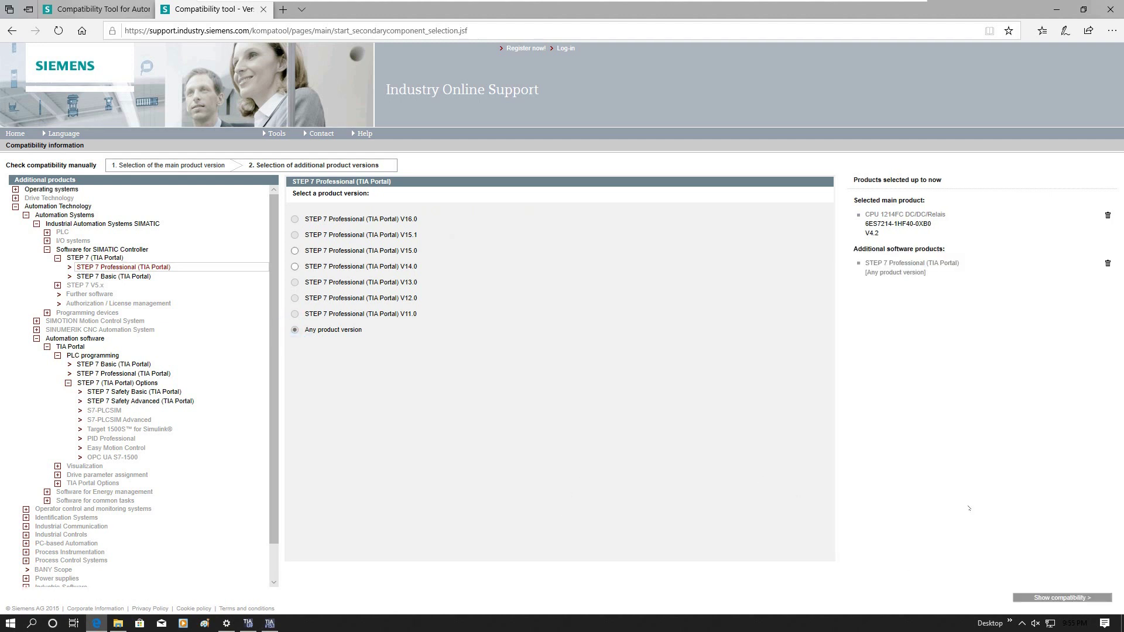
left_click(1048, 598)
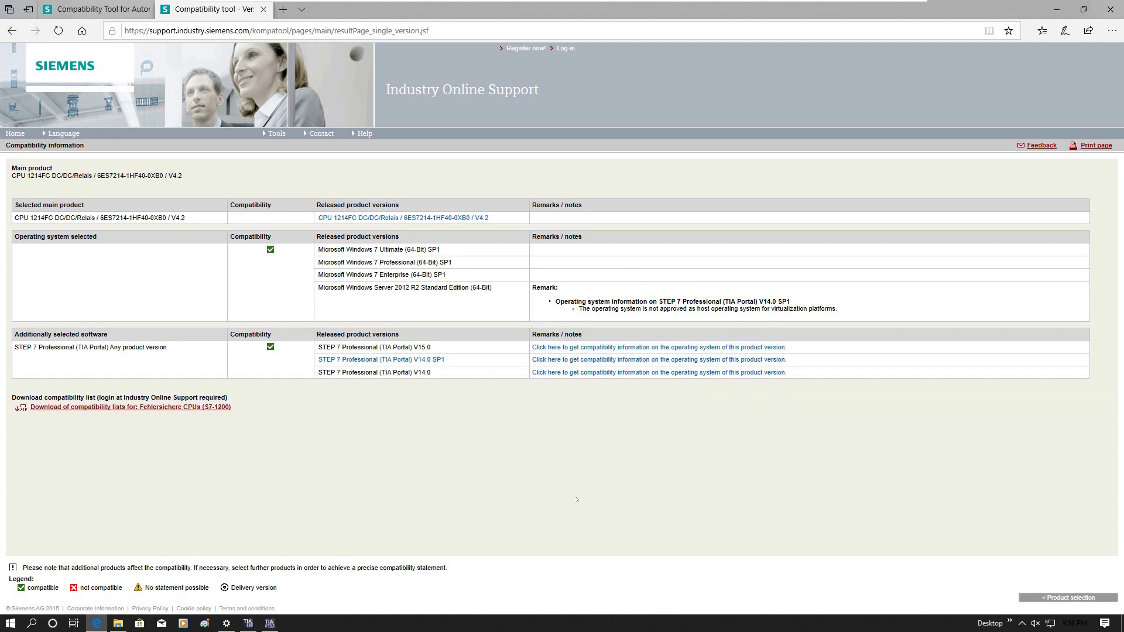
Step: Search Industry Online Support for "s7-1214 fc" and open the firmware update entry for CPU 1214 FC, DC/DC/Relay
left_click(96, 8)
left_click(582, 136)
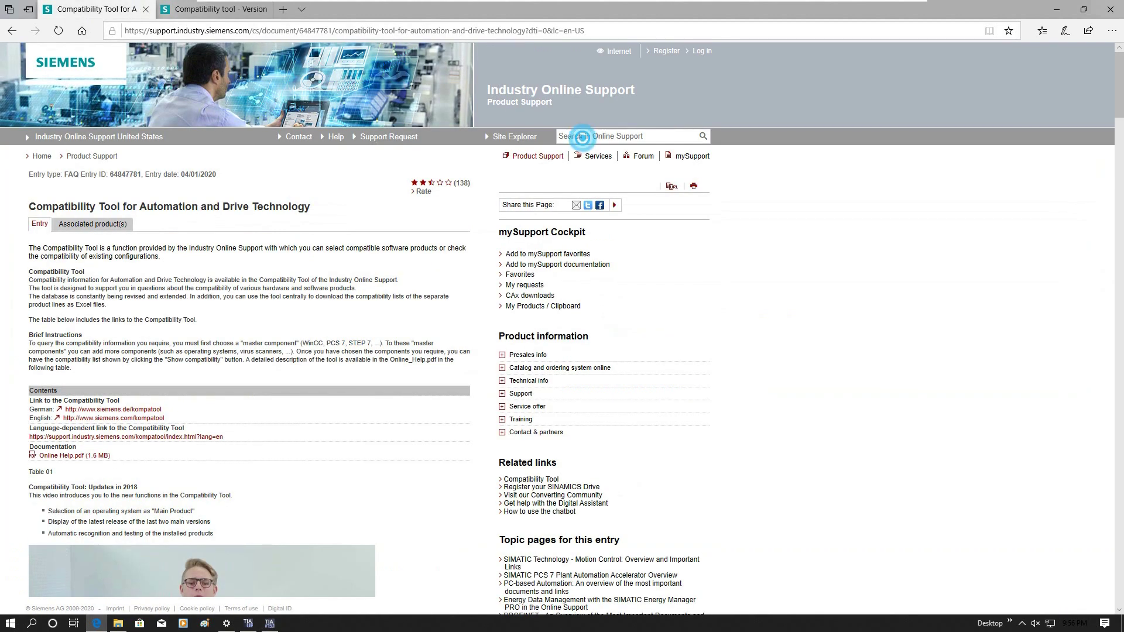
type("s7-1")
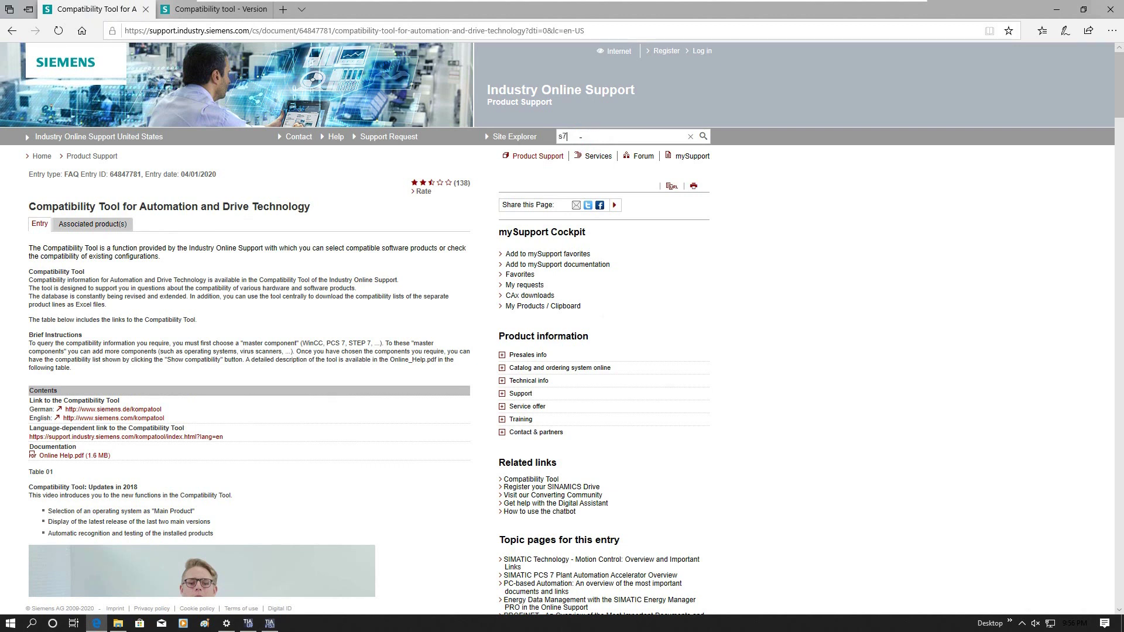
type("2")
key("BackSpace")
key("BackSpace")
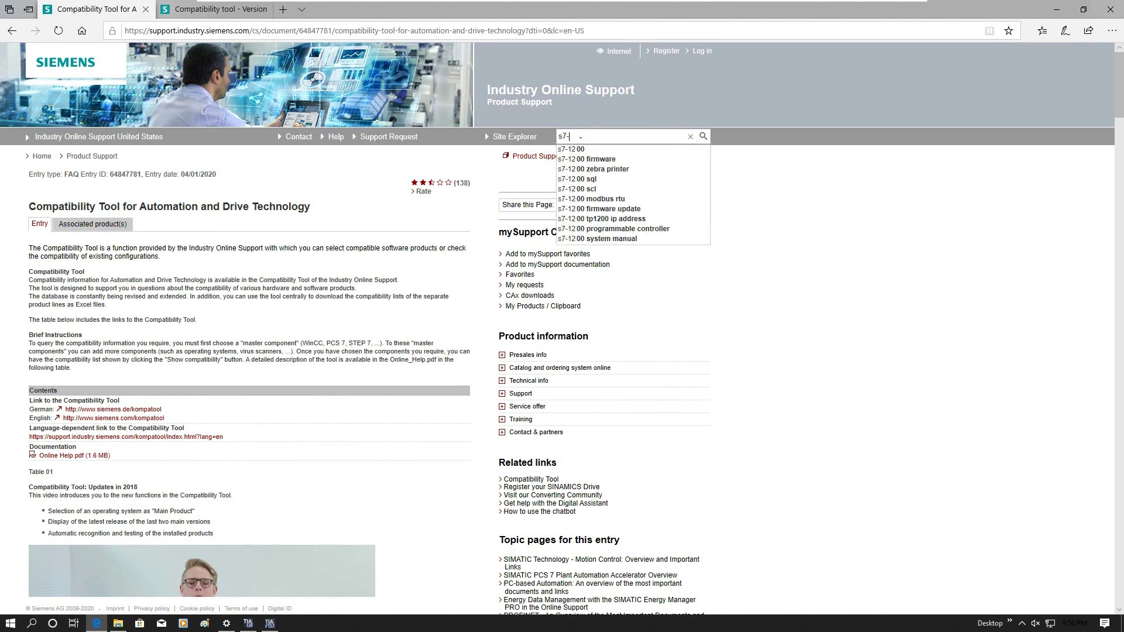
type("1214 ")
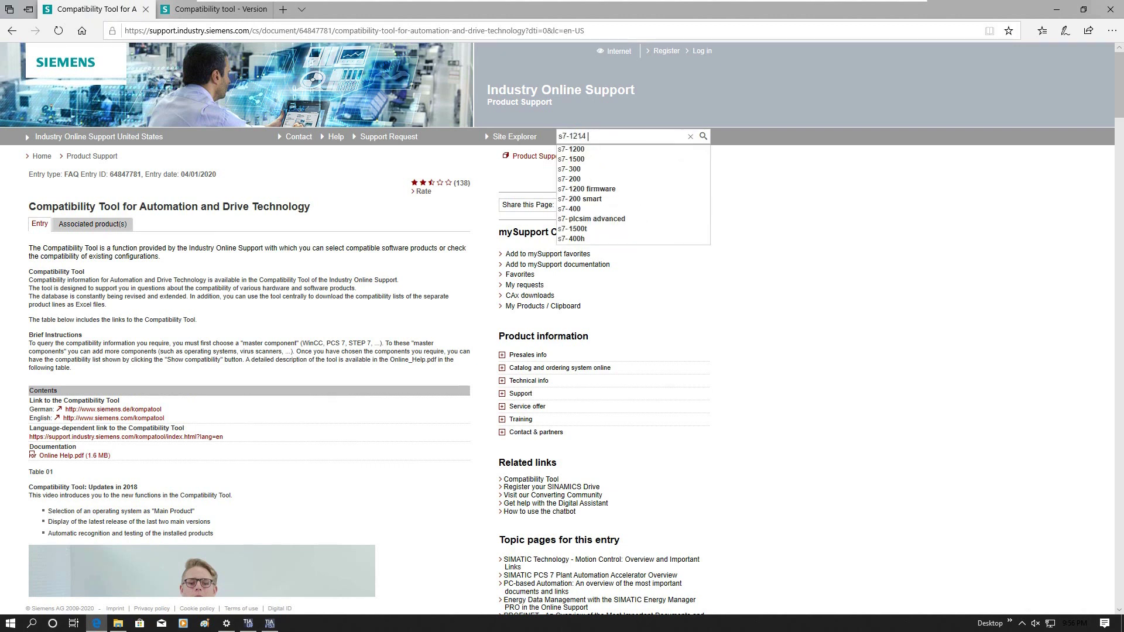
type("fc")
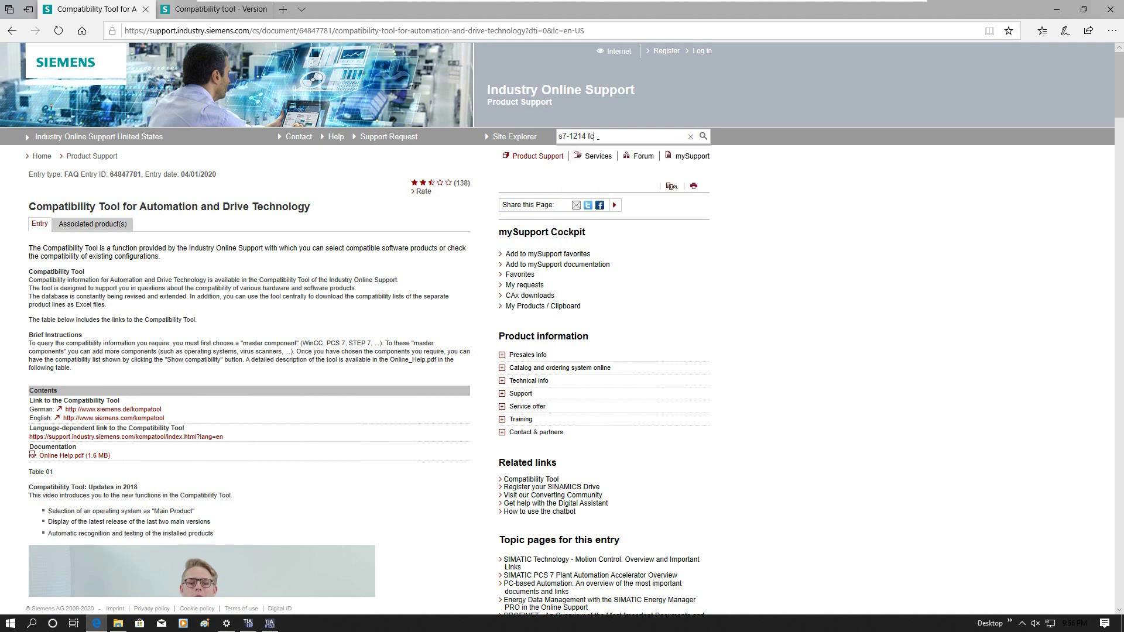
key("Return")
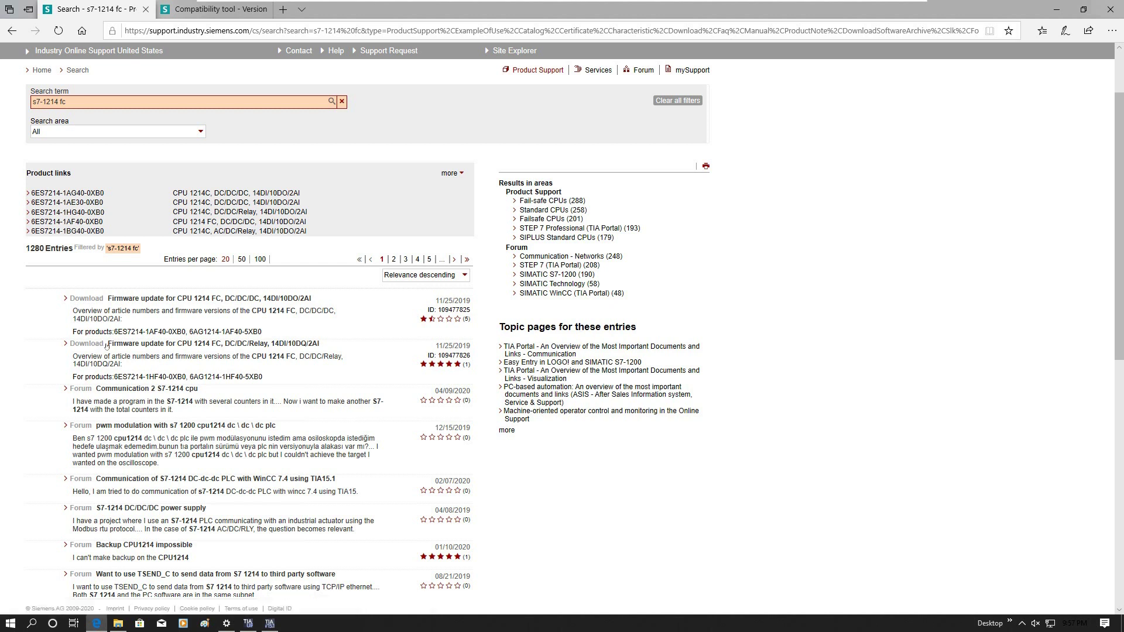
left_click(147, 346)
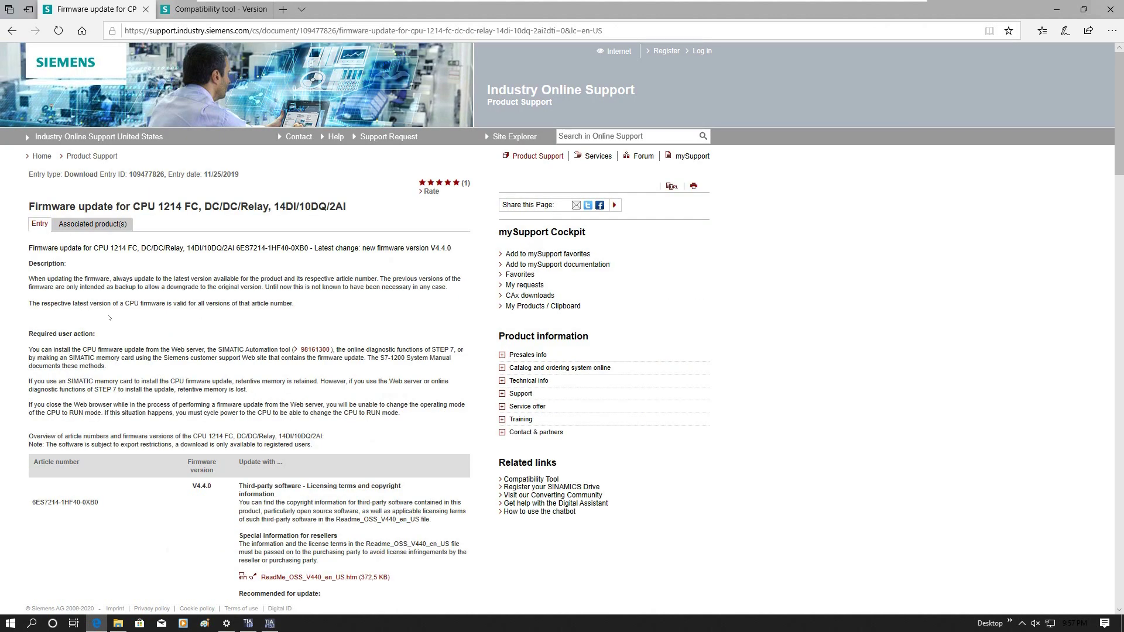
Step: Read the firmware update description and compare the V4.4.0, V4.3.1 and V4.2.3 entries in the version table
left_click(28, 278)
left_click_drag(276, 287, 379, 278)
scroll(440, 397, "down", 5)
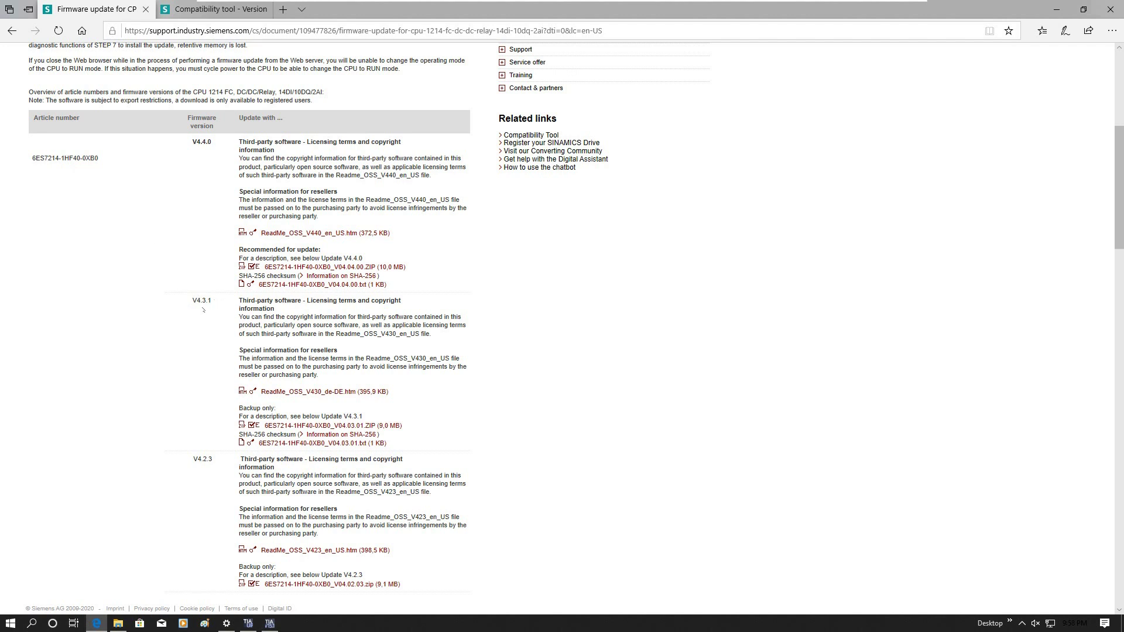
scroll(191, 317, "down", 1)
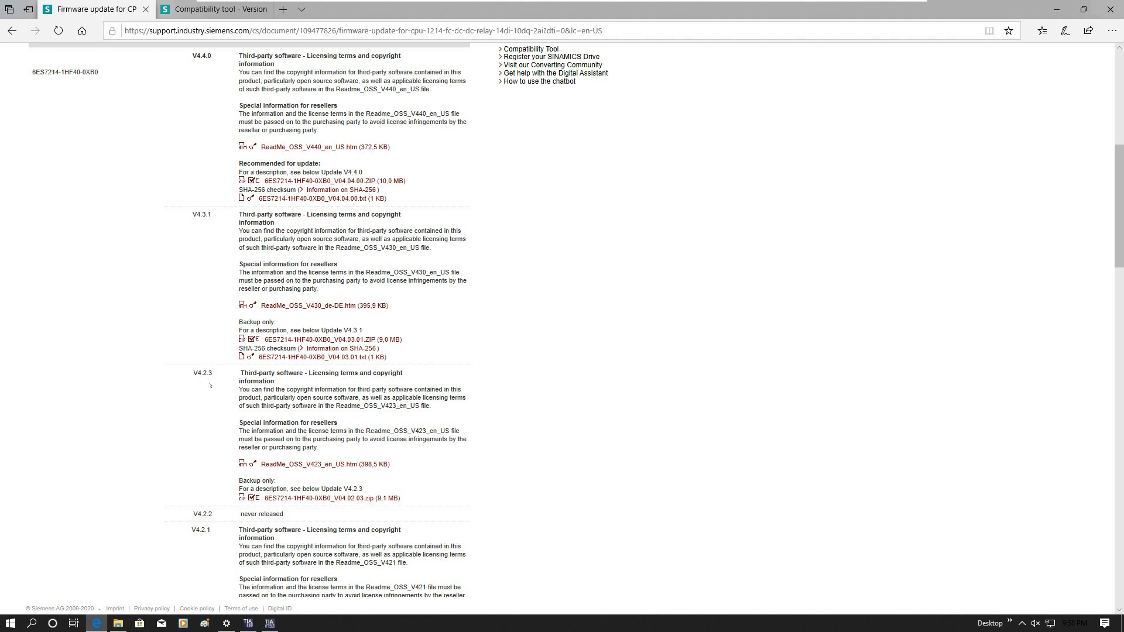
scroll(216, 351, "up", 2)
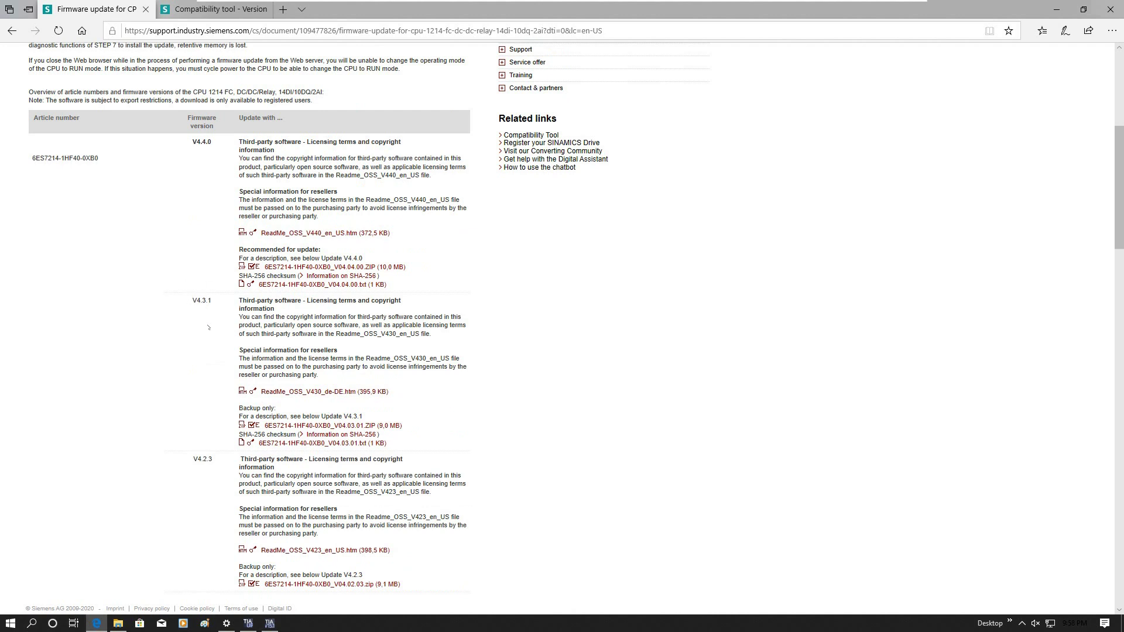
scroll(206, 332, "up", 2)
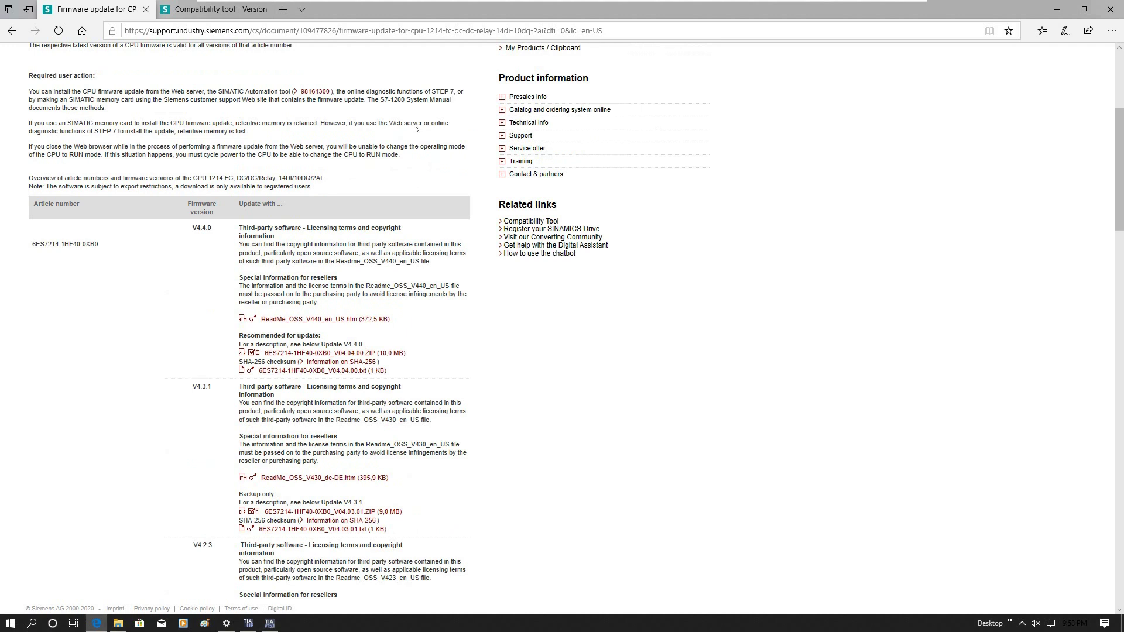
scroll(336, 262, "down", 2)
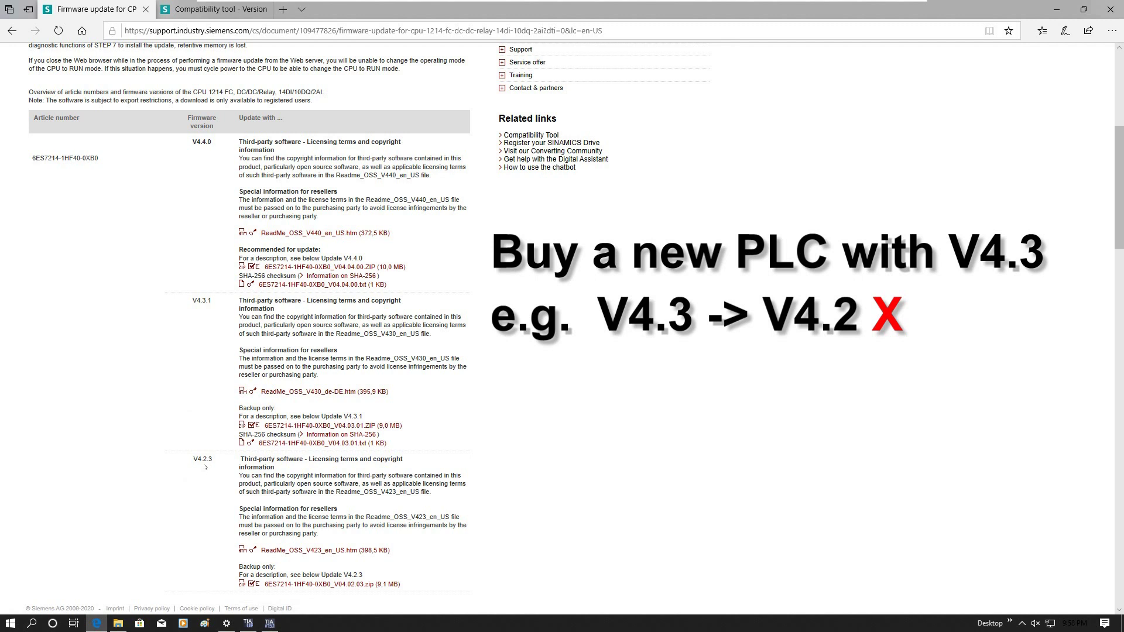
scroll(396, 123, "up", 2)
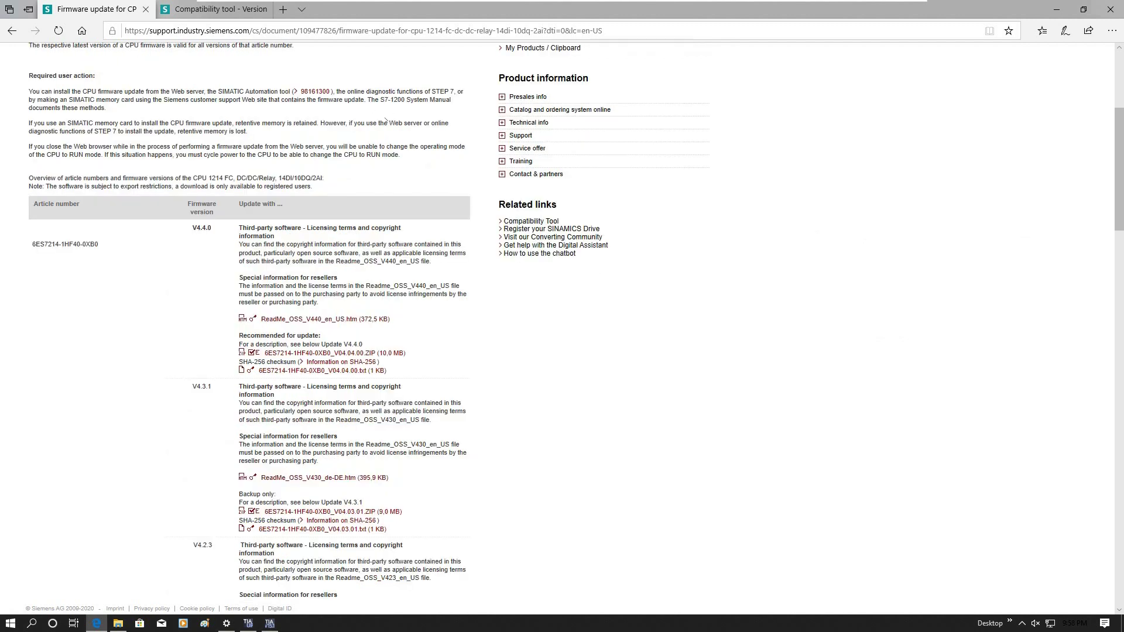
scroll(208, 531, "down", 3)
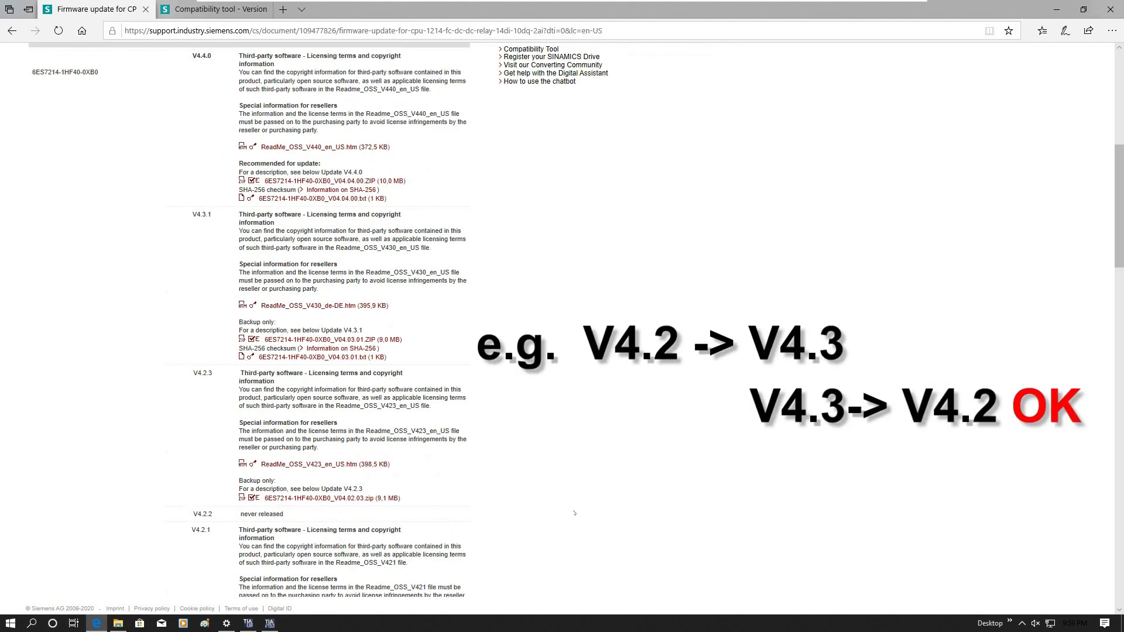
Step: Highlight firmware versions V4.2.3 and V4.3.1 one after the other in the version table, clearing each highlight
left_click_drag(192, 375, 218, 380)
left_click(201, 279)
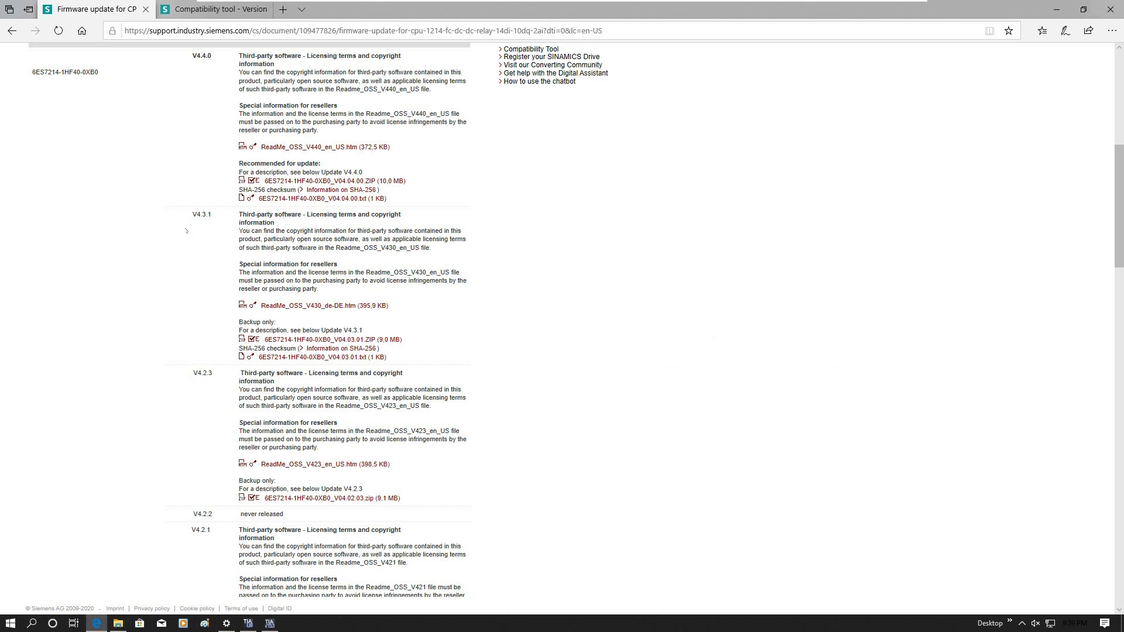
left_click_drag(175, 218, 221, 218)
left_click(195, 261)
scroll(259, 265, "up", 6)
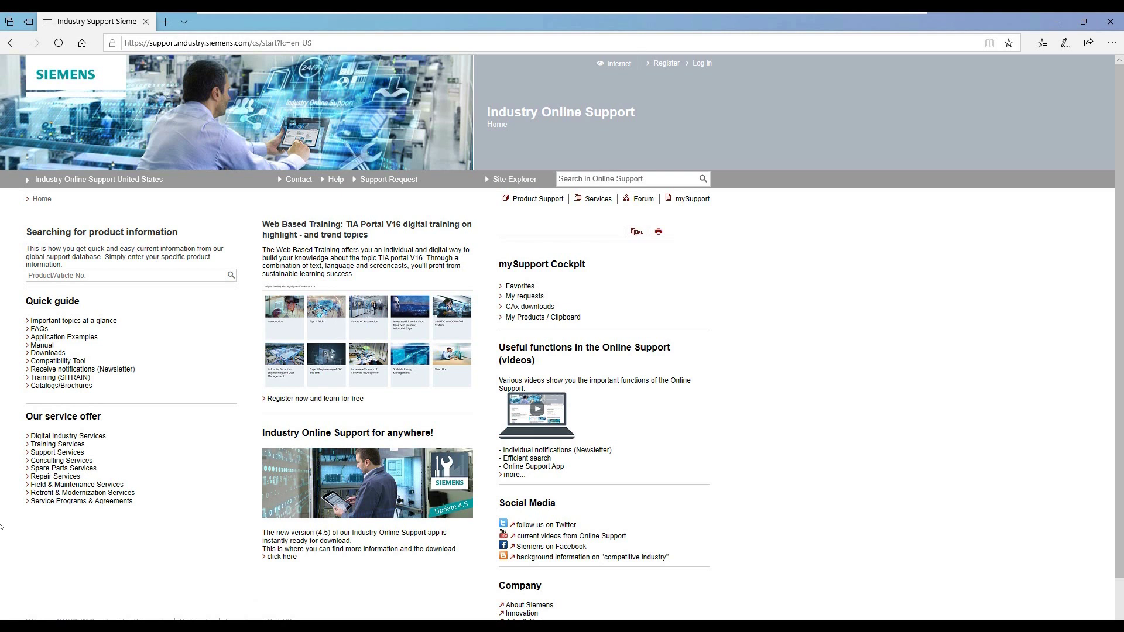
Step: Search the support site's product information for "tia portal v15.1 update" and look through the entry type filters and results
left_click(29, 275)
type("tia-portal v15.1 update")
key("Return")
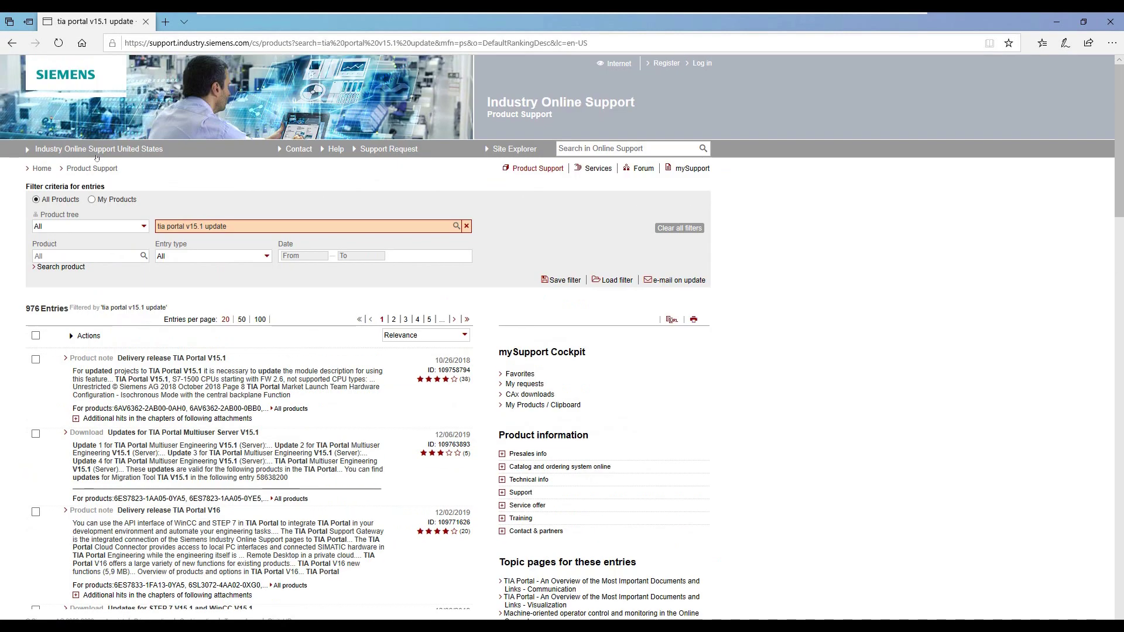
left_click(185, 258)
scroll(92, 423, "down", 3)
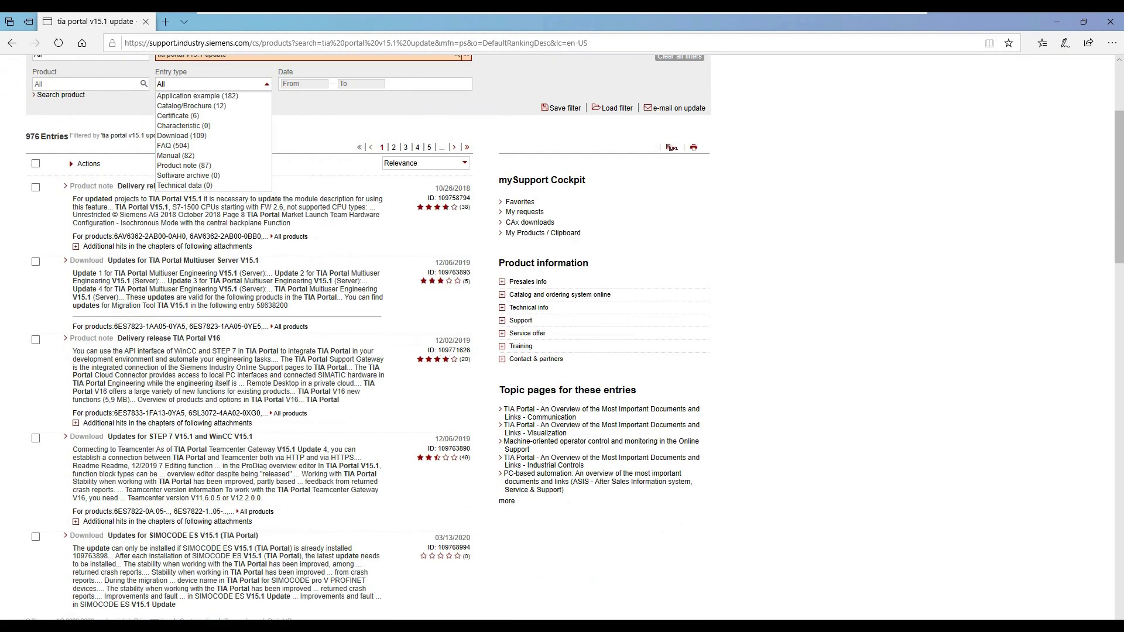
left_click(26, 467)
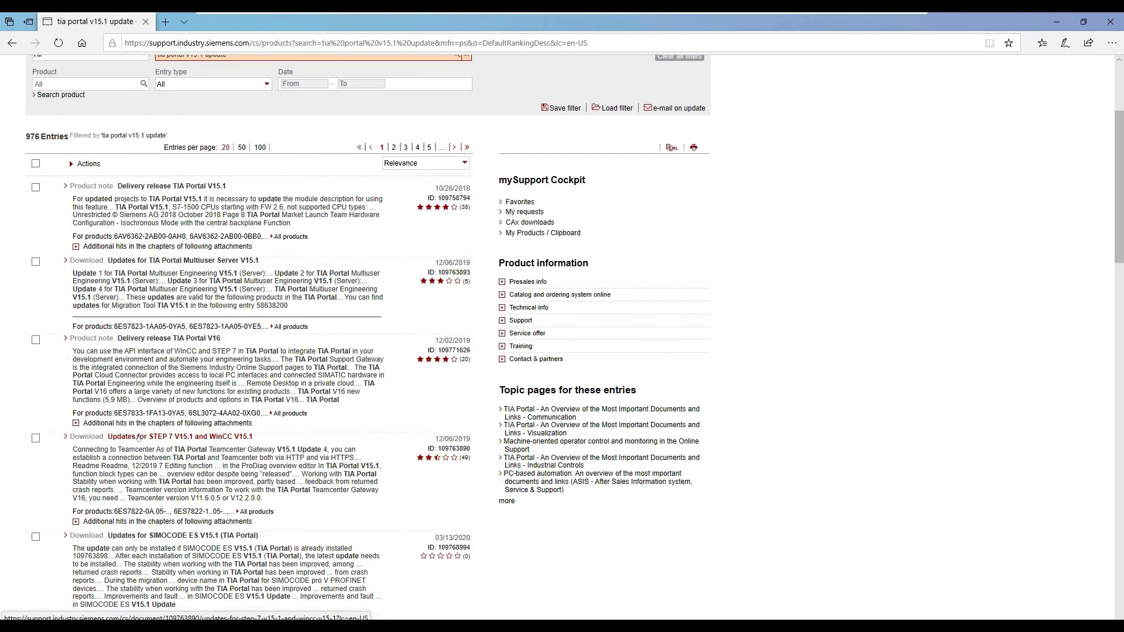
Step: Open the "Updates for STEP 7 V15.1 and WinCC V15.1" entry and look through its status and downloads for Updates 1 to 4
left_click(199, 440)
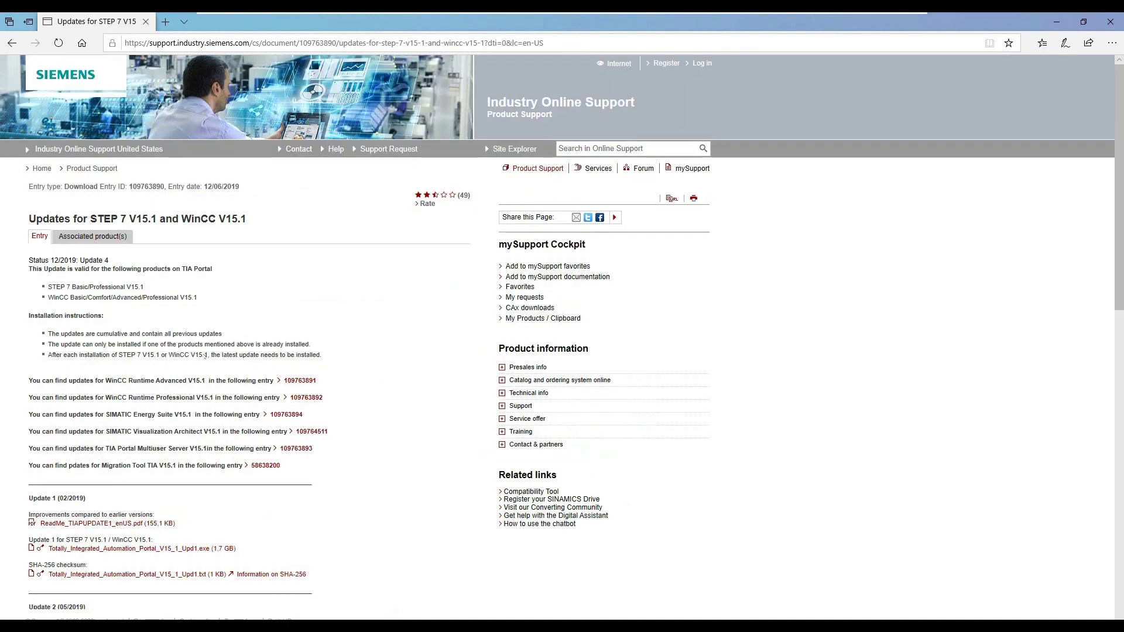
left_click_drag(78, 260, 113, 264)
scroll(279, 446, "down", 7)
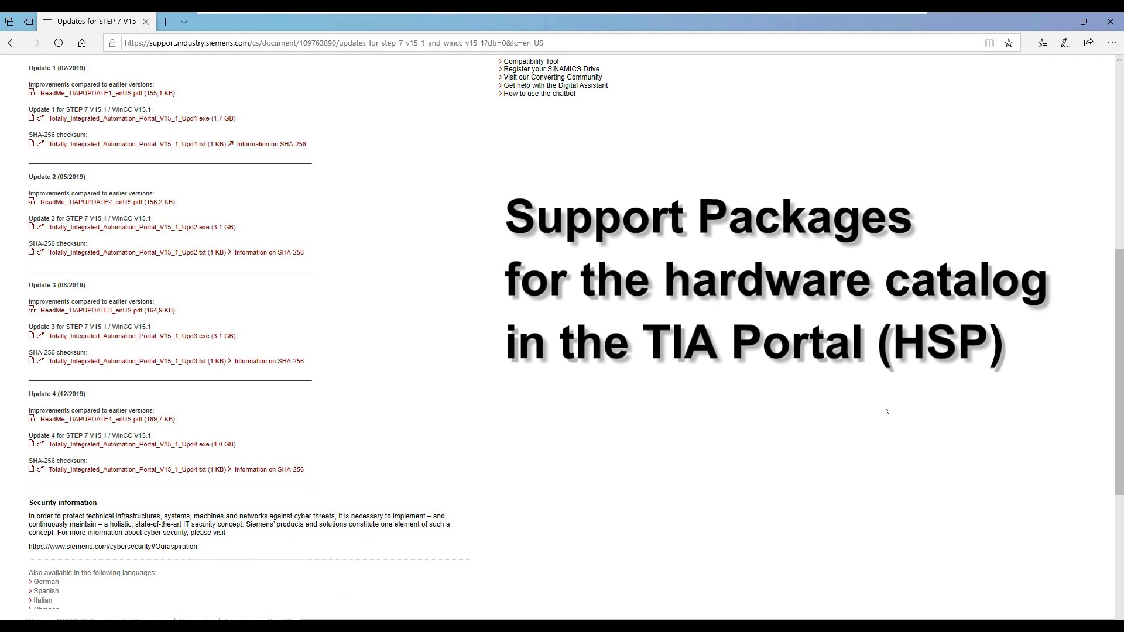
Step: Search Industry Online Support for "HSP" and open the "Support Packages for the hardware catalog in the TIA Portal (HSP)" entry
scroll(637, 449, "up", 8)
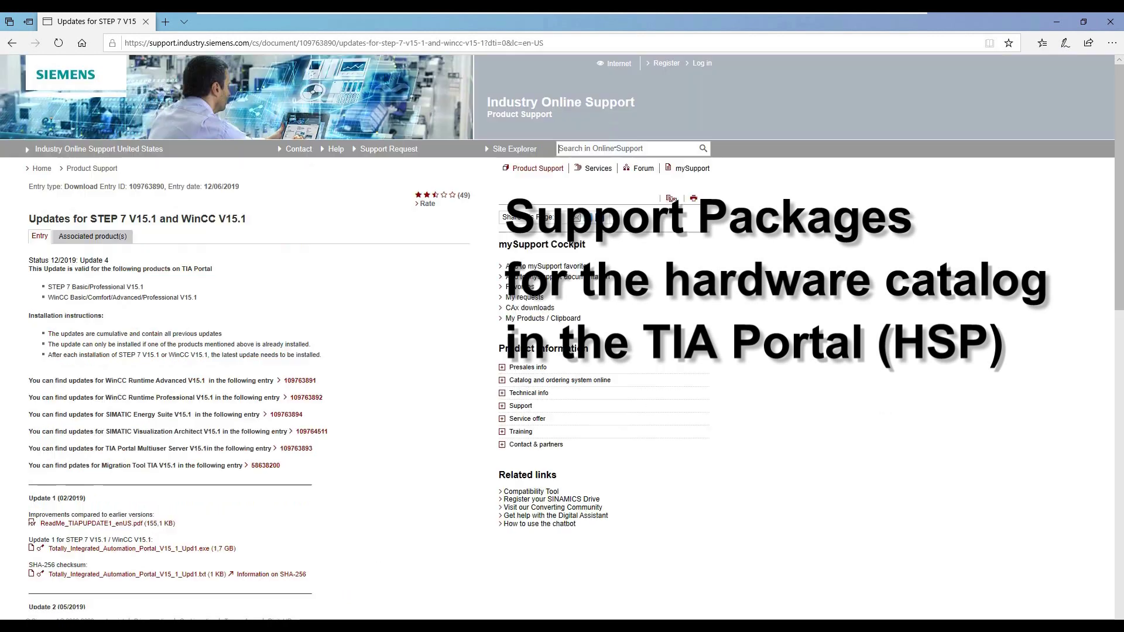
type("HSP")
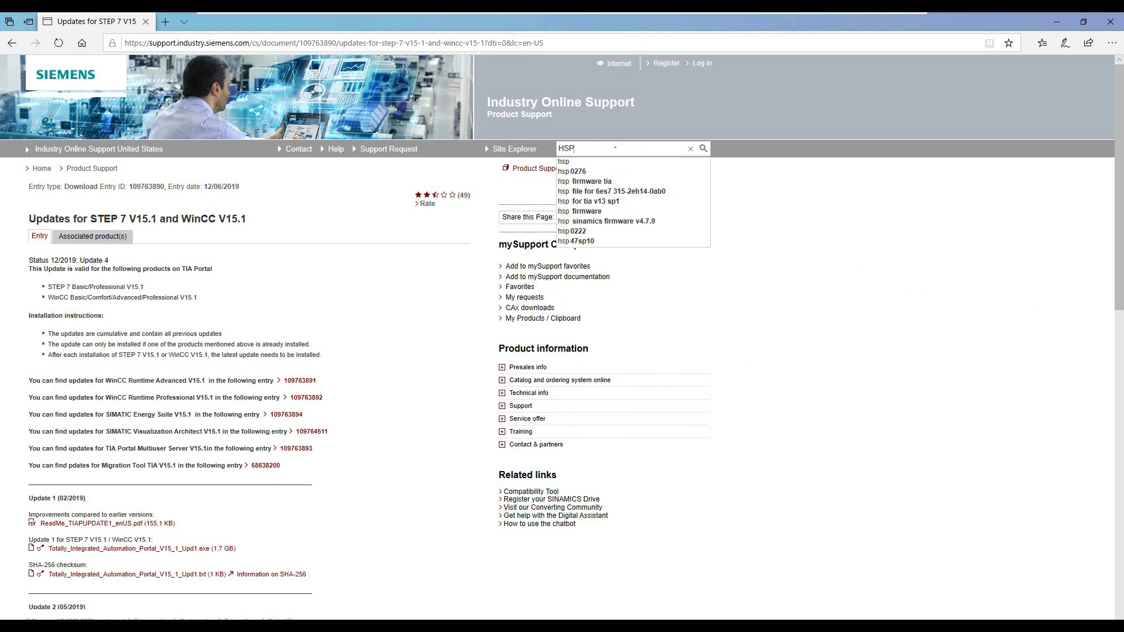
key("Return")
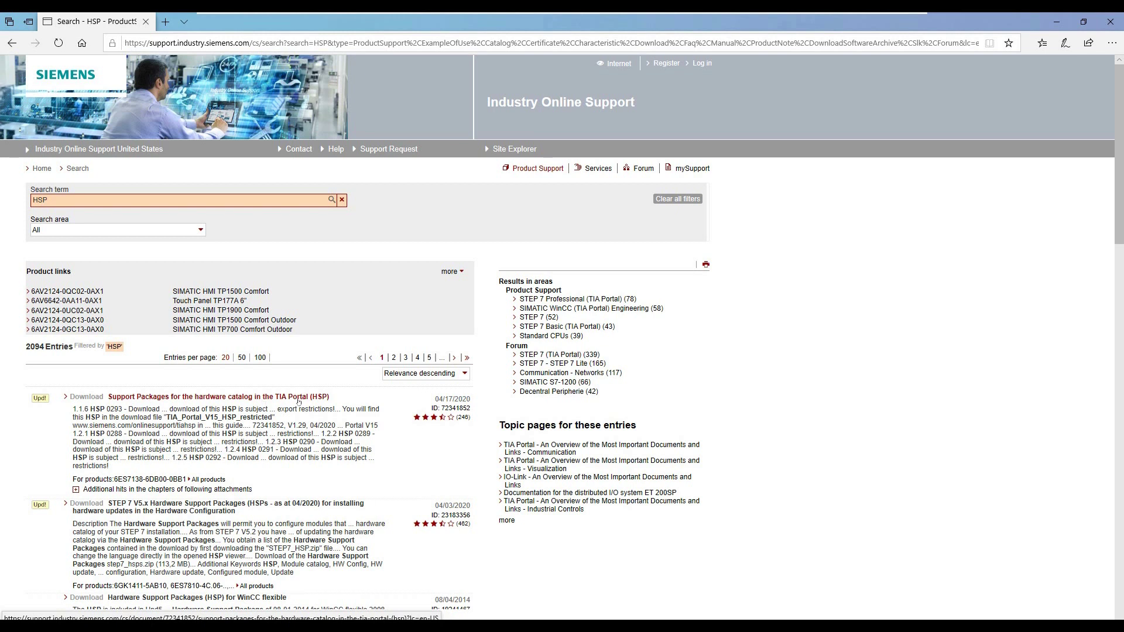
left_click(318, 401)
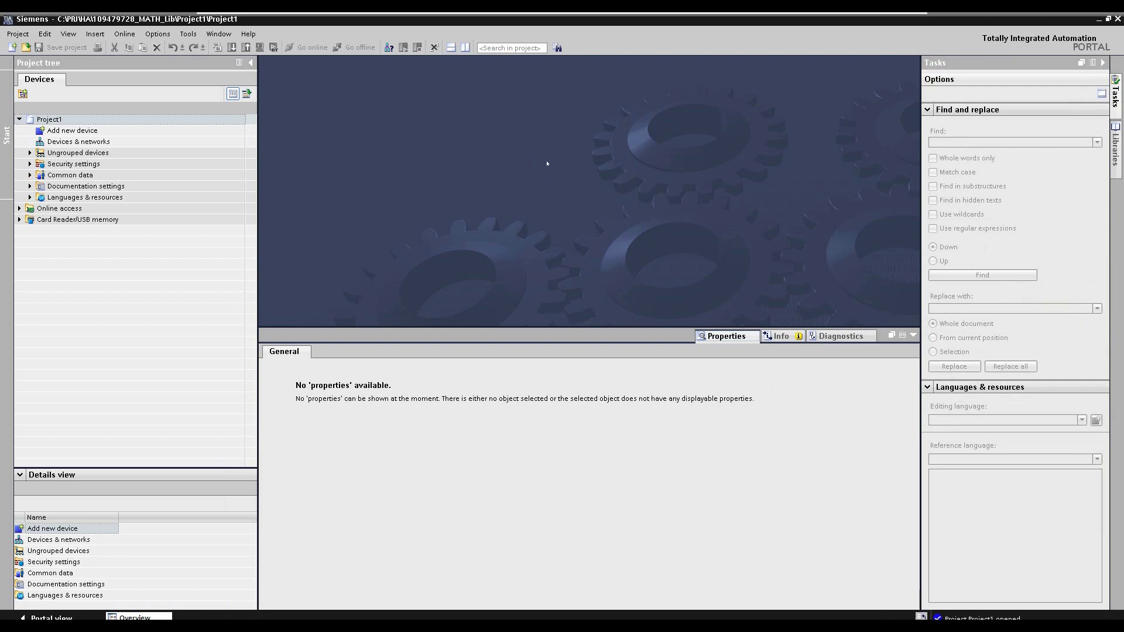
Step: Switch to TIA Portal and add an S7-1200 CPU 1215C DC/DC/Rly, article 6ES7 215-1HG40-0XB0 with firmware V4.2, to Project1
double_click(72, 130)
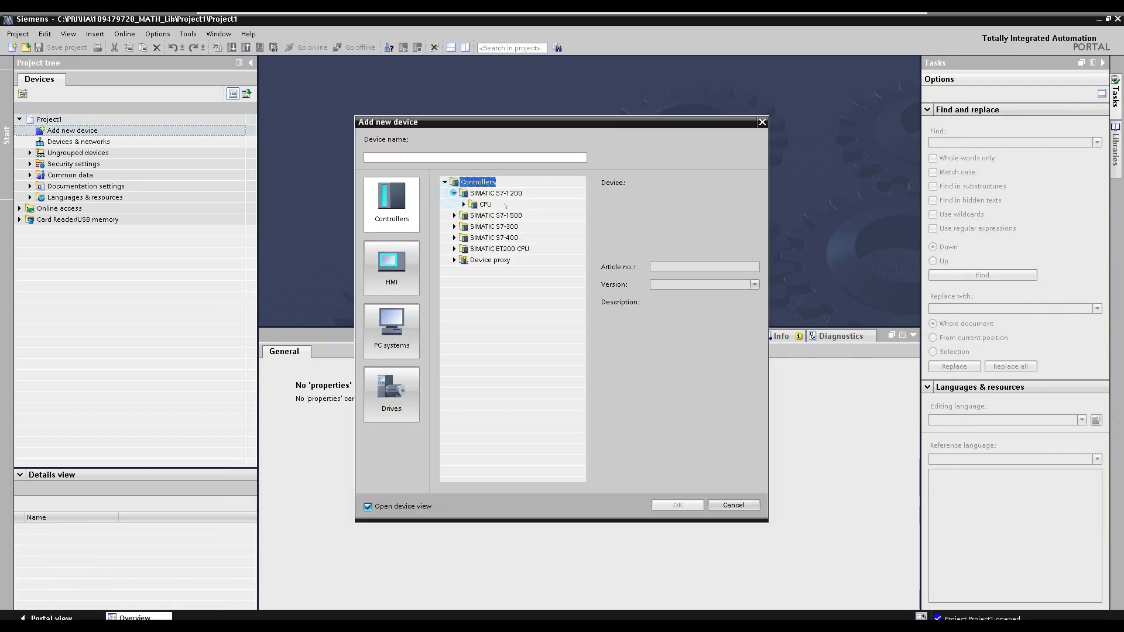
left_click(464, 204)
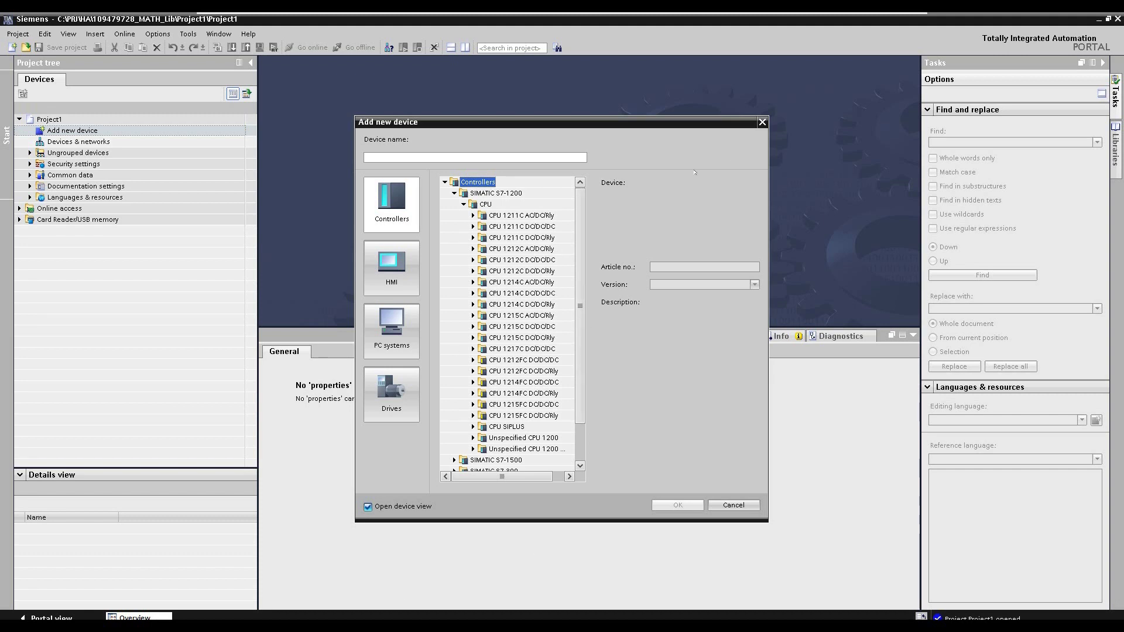
left_click(482, 216)
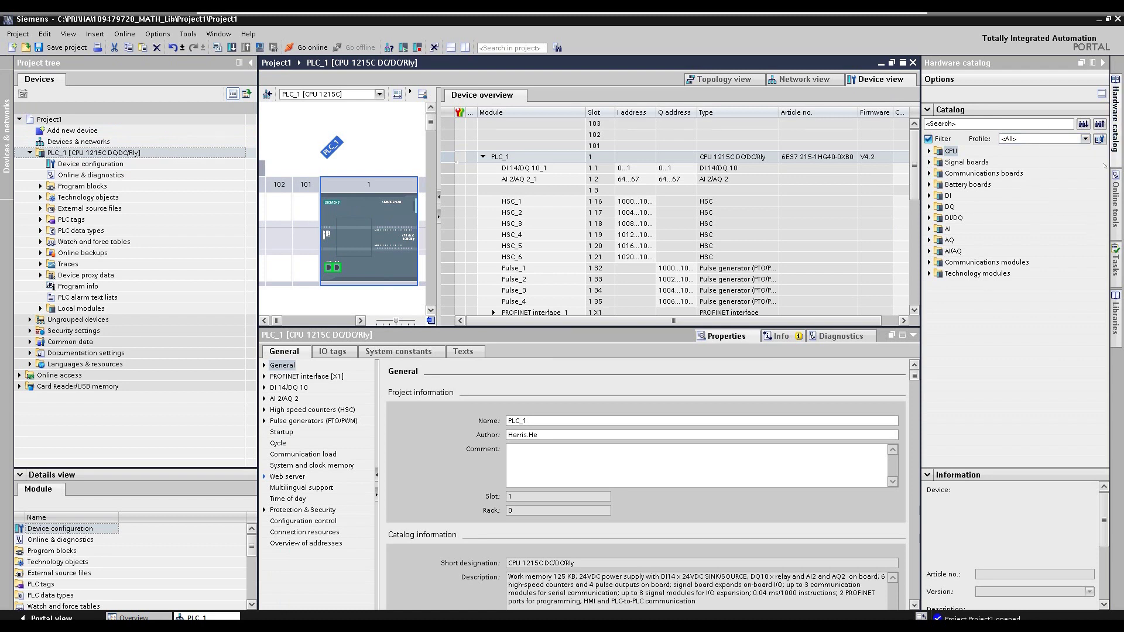
Step: Expand the CPU, DI and DI 8x24VDC groups in the hardware catalog to examine the available modules
double_click(950, 151)
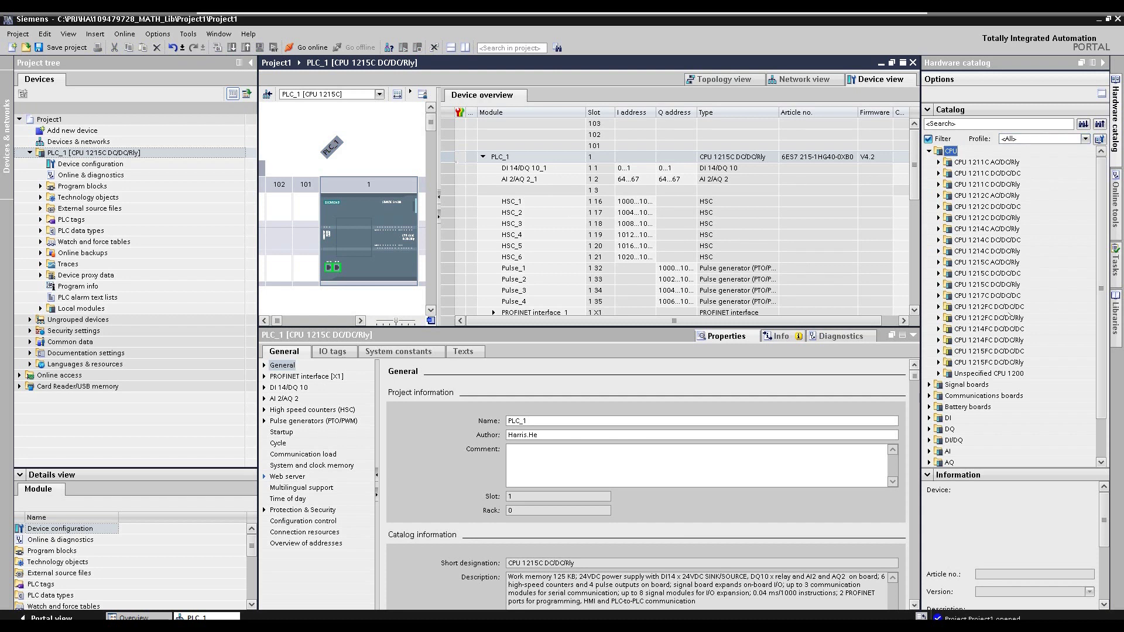
scroll(996, 328, "down", 3)
double_click(948, 318)
double_click(967, 329)
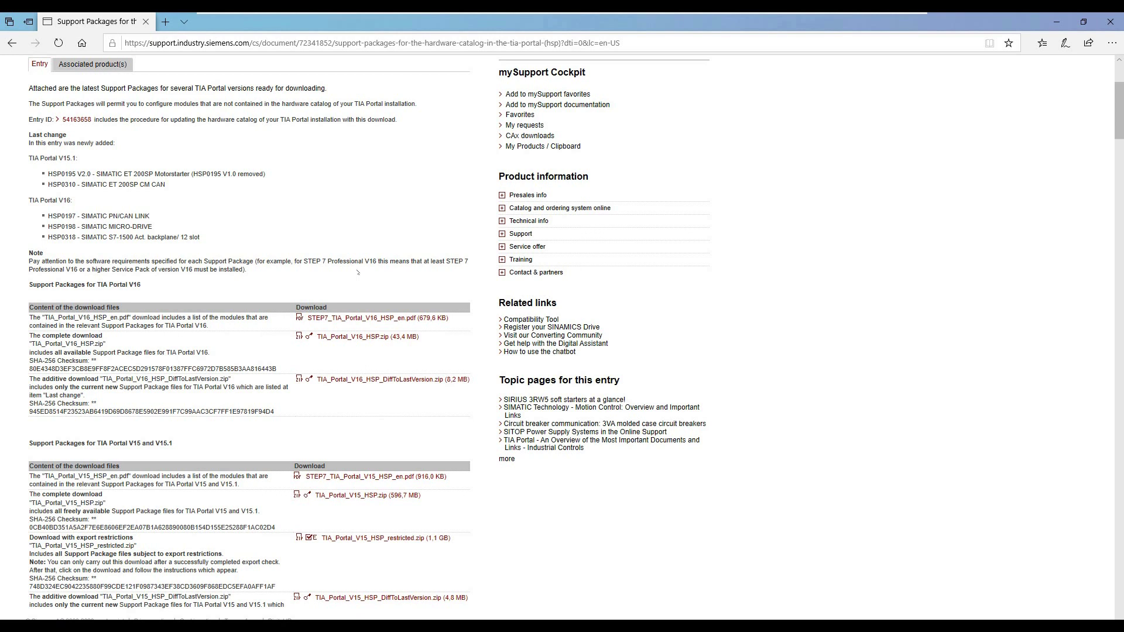
Step: Review the support package downloads for V16 and V15/V15.1 and the HSP files in the TIA_Portal_V15_HSP folder
scroll(331, 281, "down", 3)
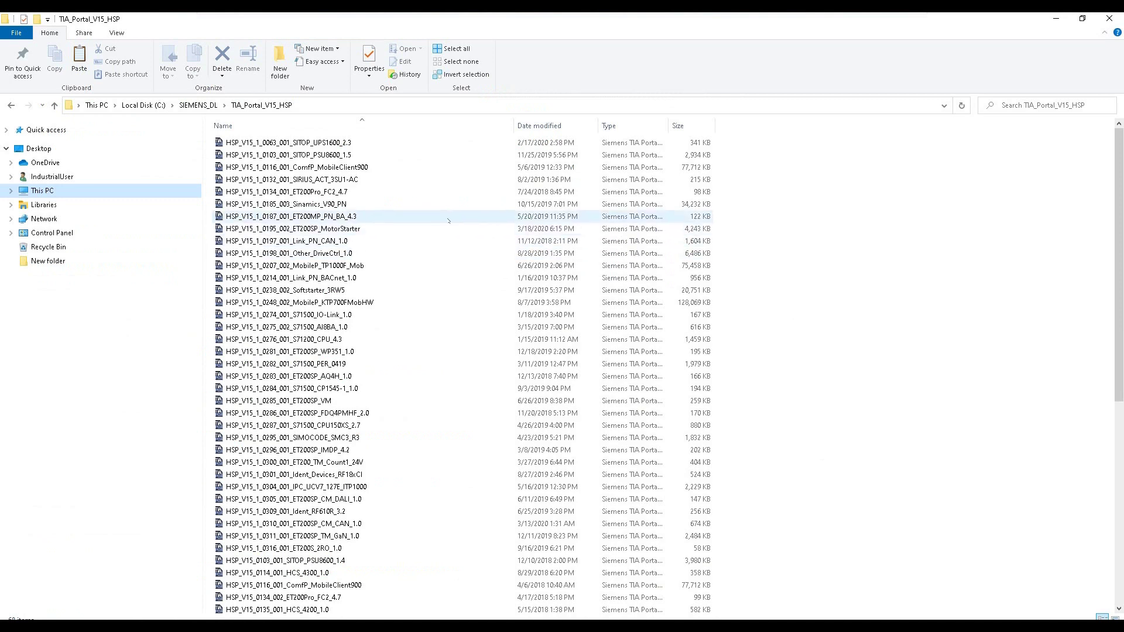
scroll(450, 228, "down", 5)
scroll(448, 235, "down", 5)
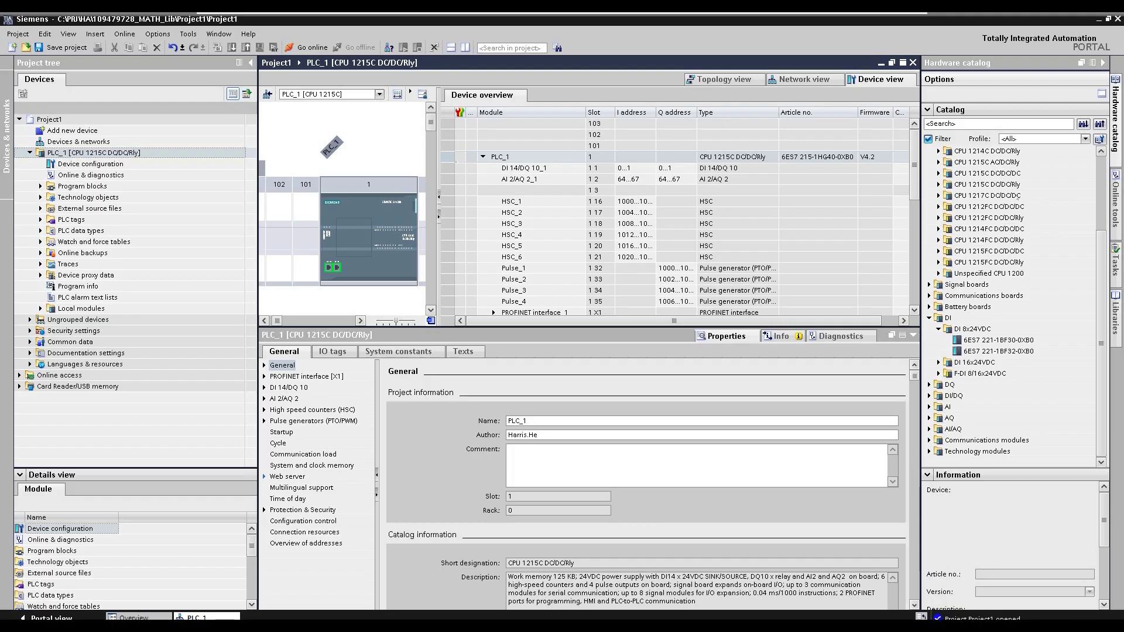
Step: Try to open the support package file HSP_V15_0198_001_Other_DriveCtrl_1.0 directly from the TIA_Portal_V15_HSP folder
left_click(1100, 19)
left_click(304, 288)
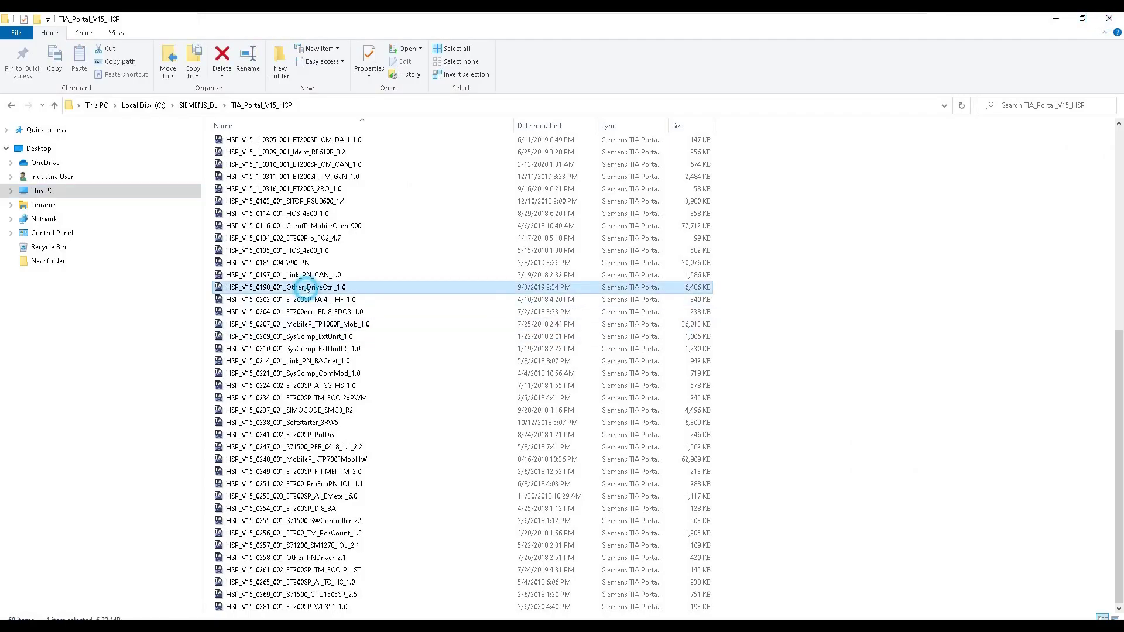
double_click(305, 288)
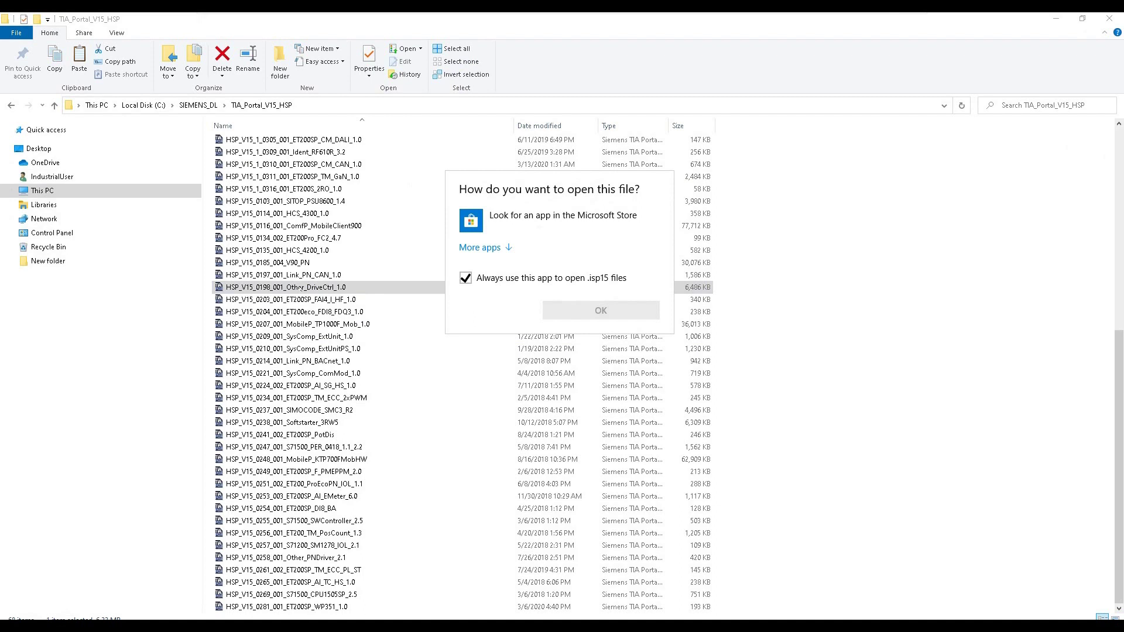
key("Escape")
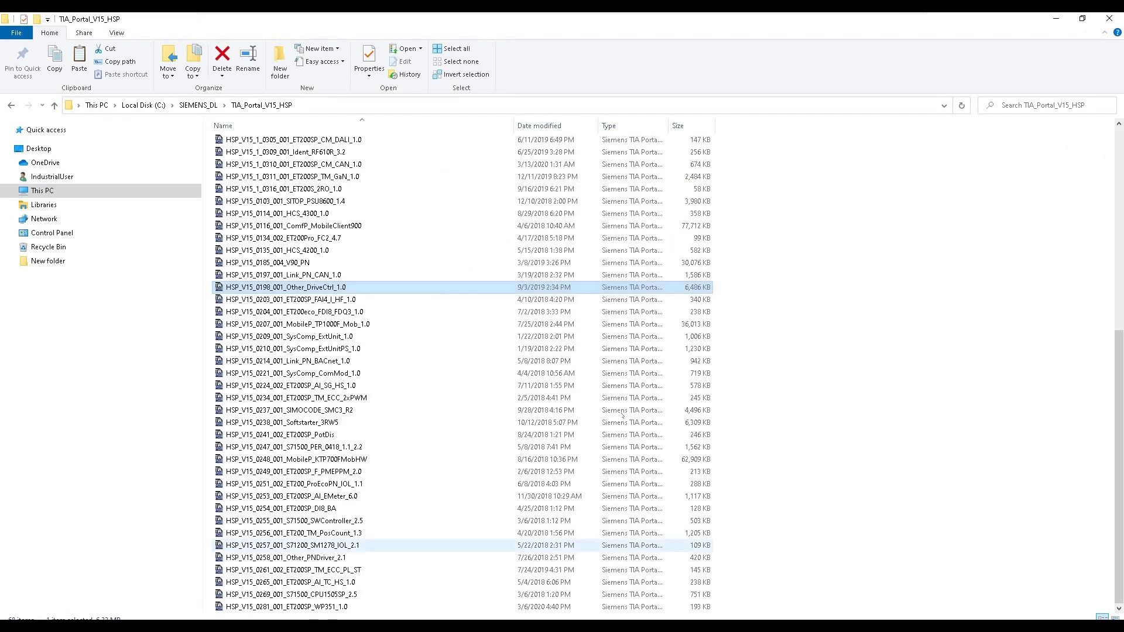
Step: Switch to TIA Portal, open the installation of support packages, and view the web page for downloading packages from the Internet
mouse_move(293, 626)
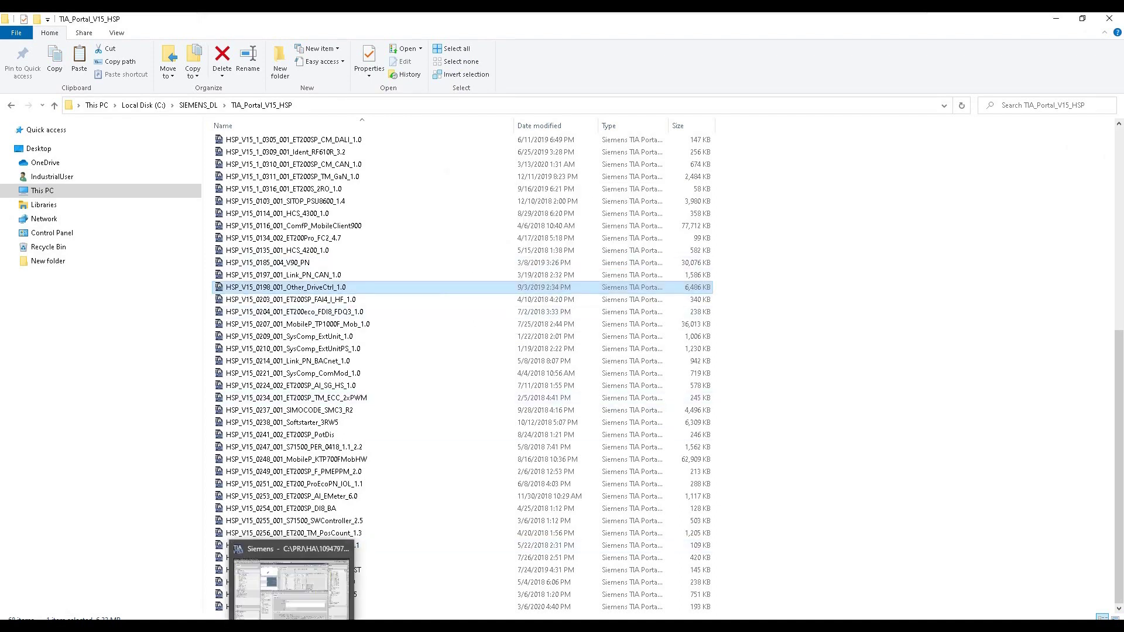
left_click(291, 577)
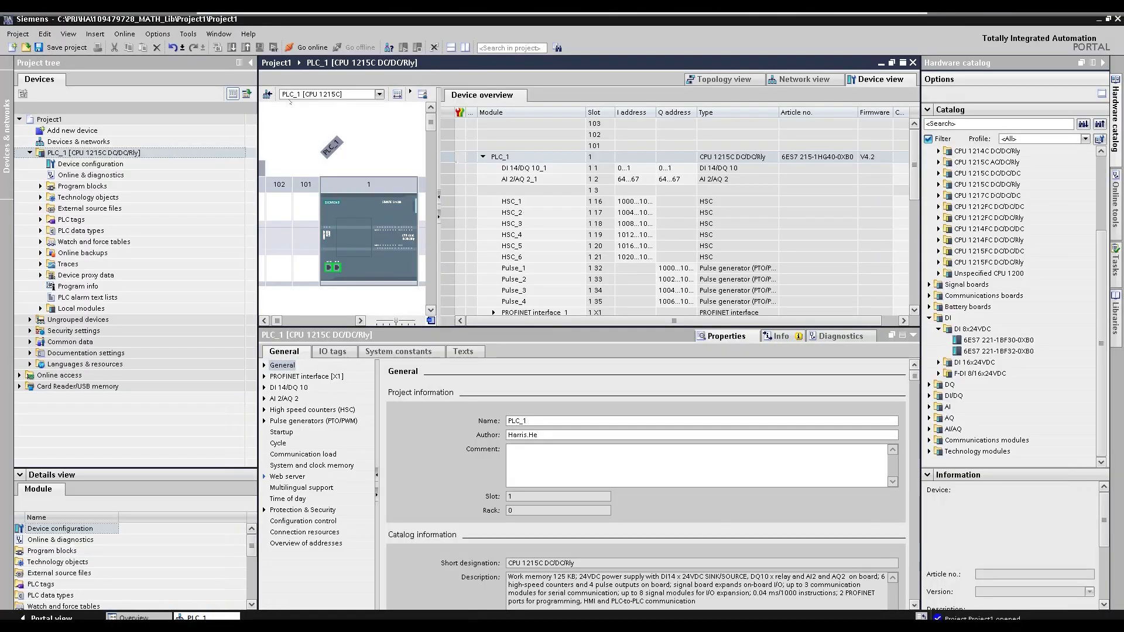
left_click(158, 34)
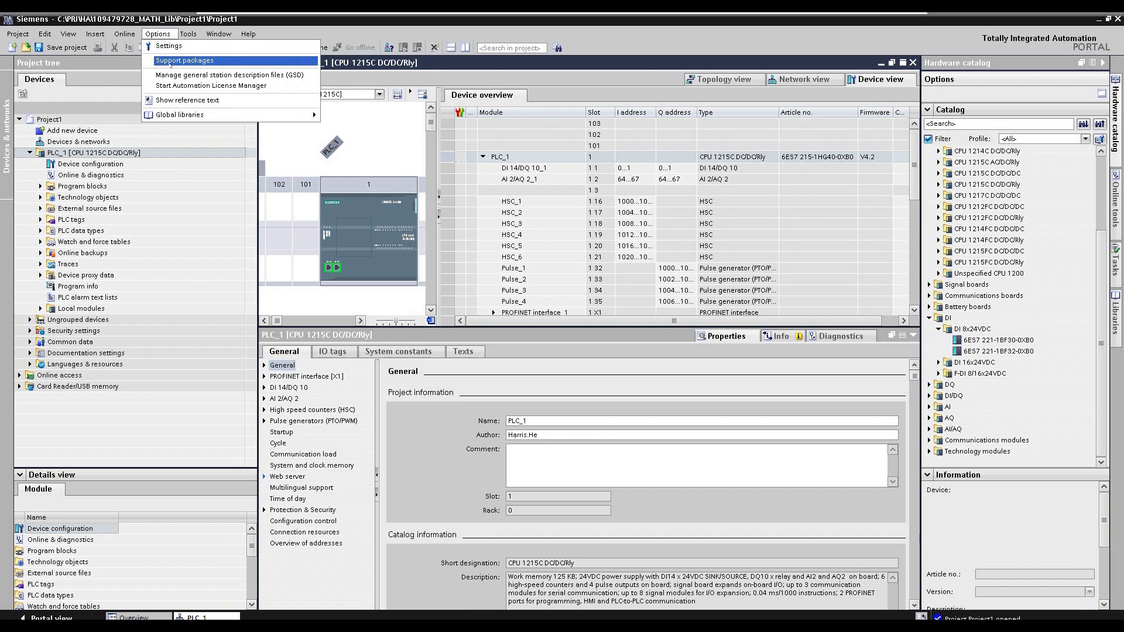
left_click(171, 60)
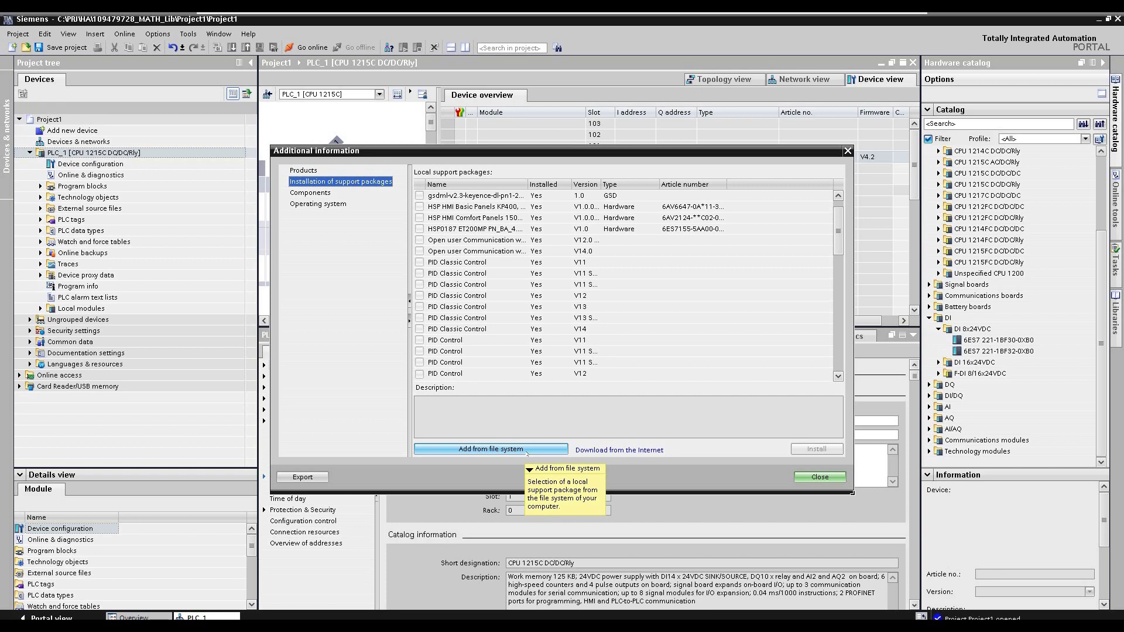
left_click(612, 451)
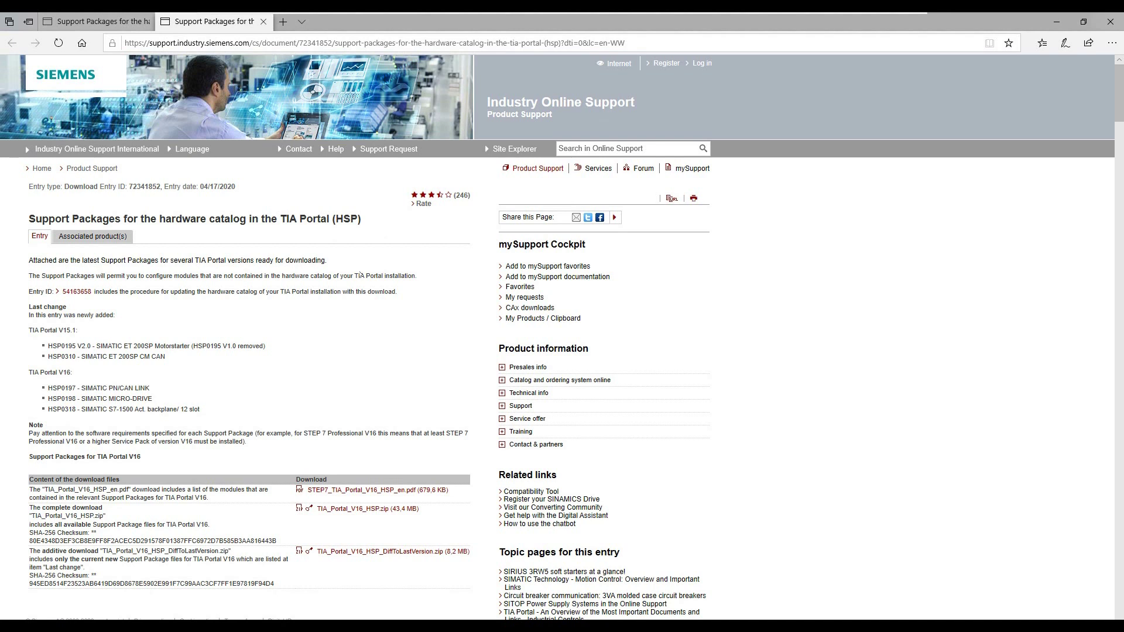
left_click(1057, 22)
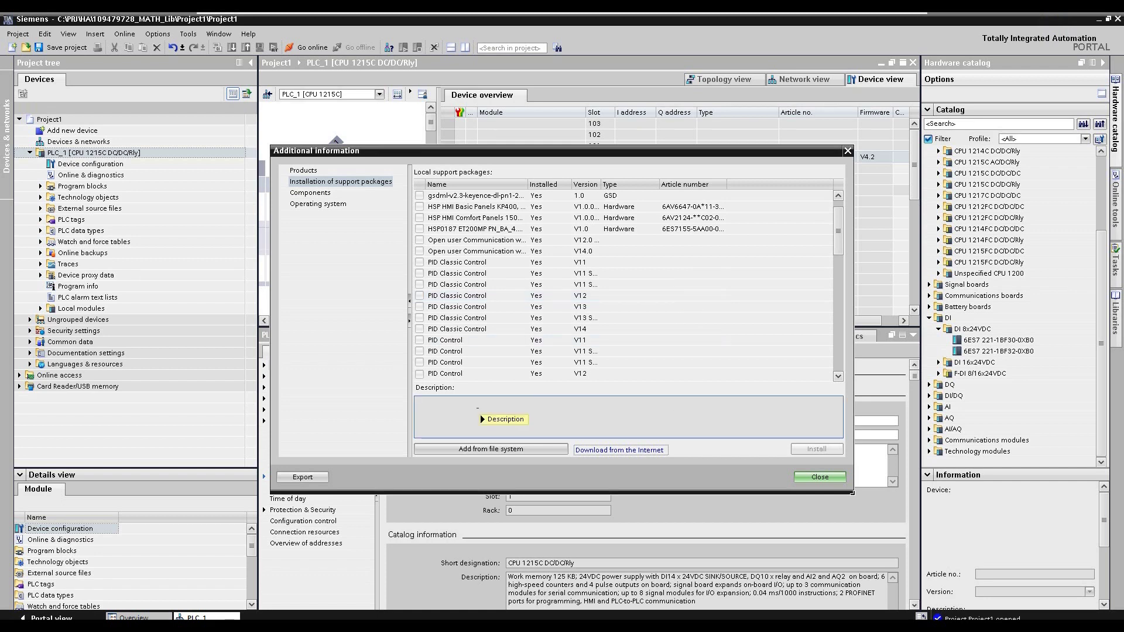
Step: Add all support package files in C:\SIEMENS_DL\TIA_Portal_V15_HSP to the local support packages list
mouse_move(480, 415)
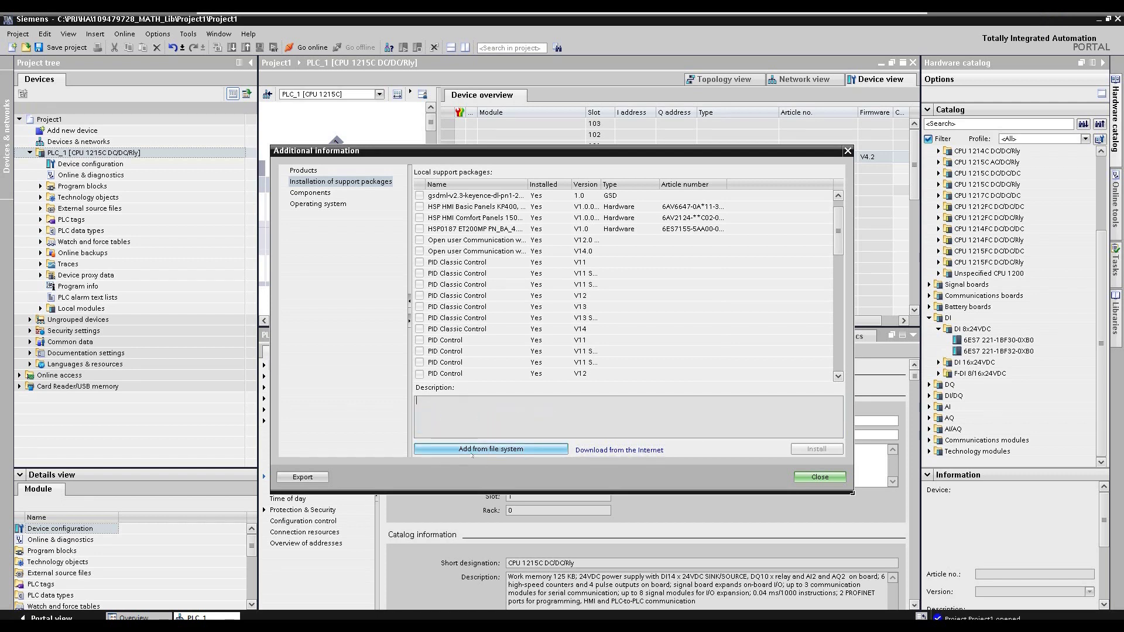
left_click(496, 451)
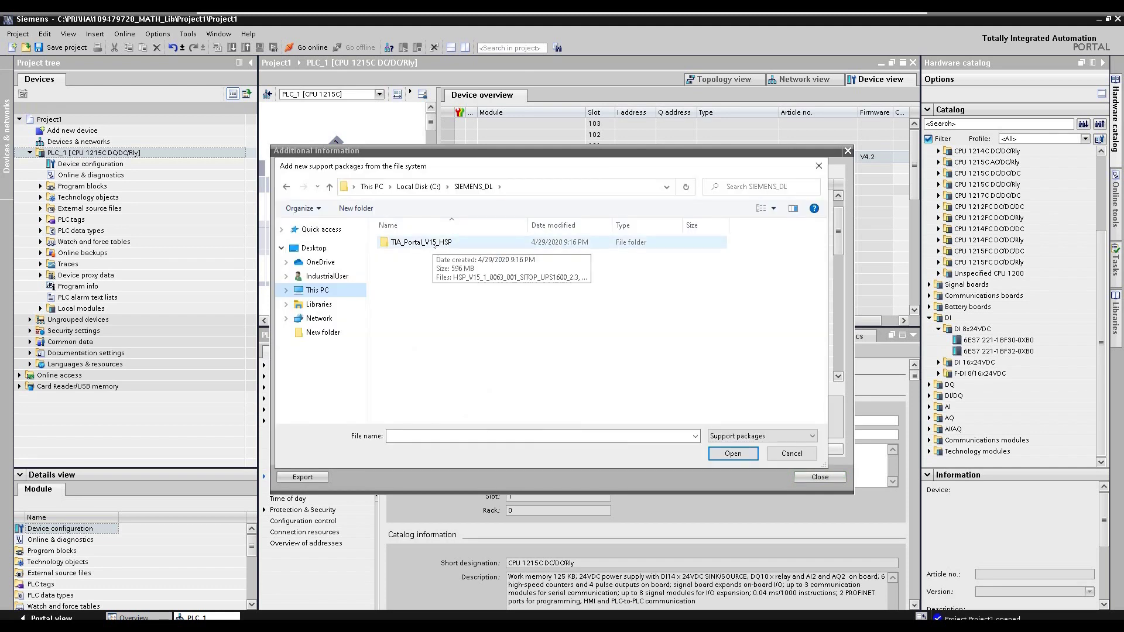
double_click(434, 243)
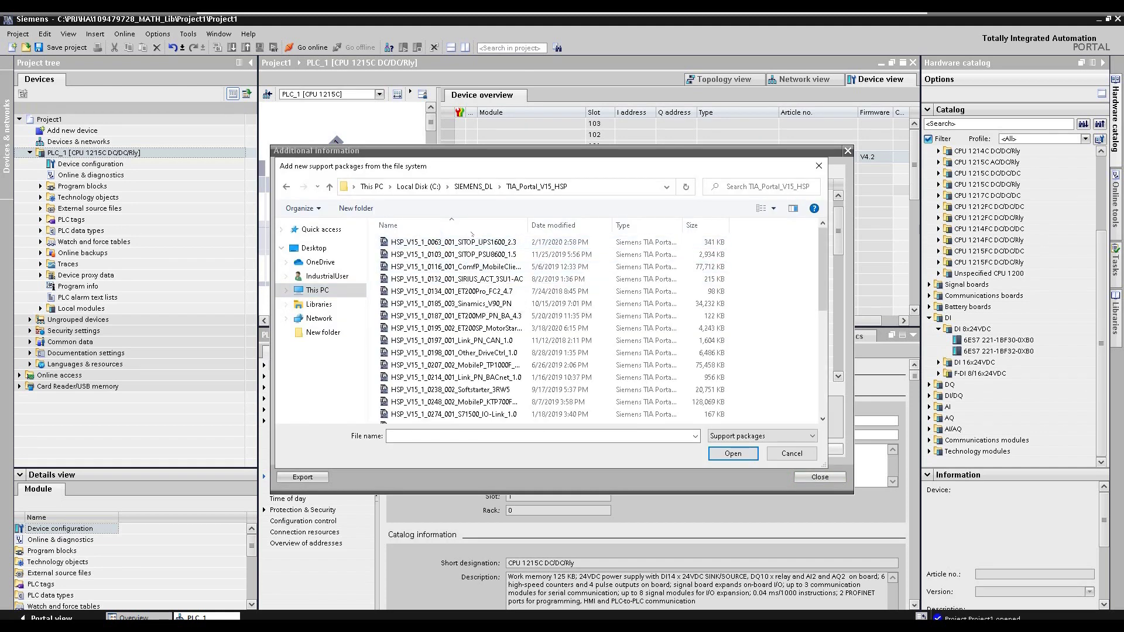
key("ctrl+a")
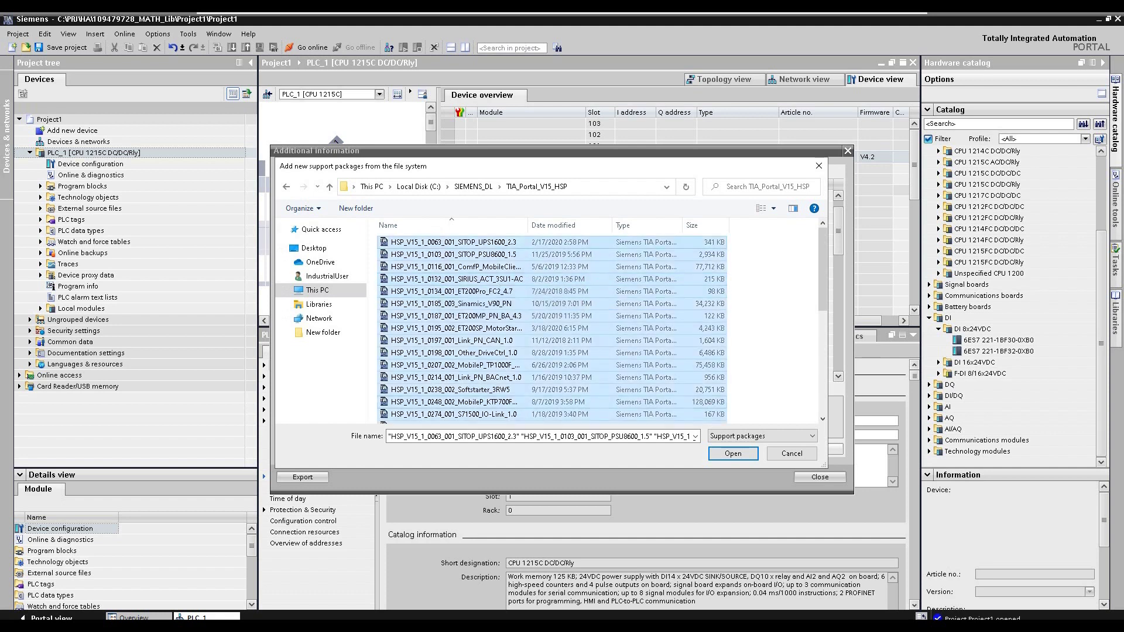
left_click(744, 457)
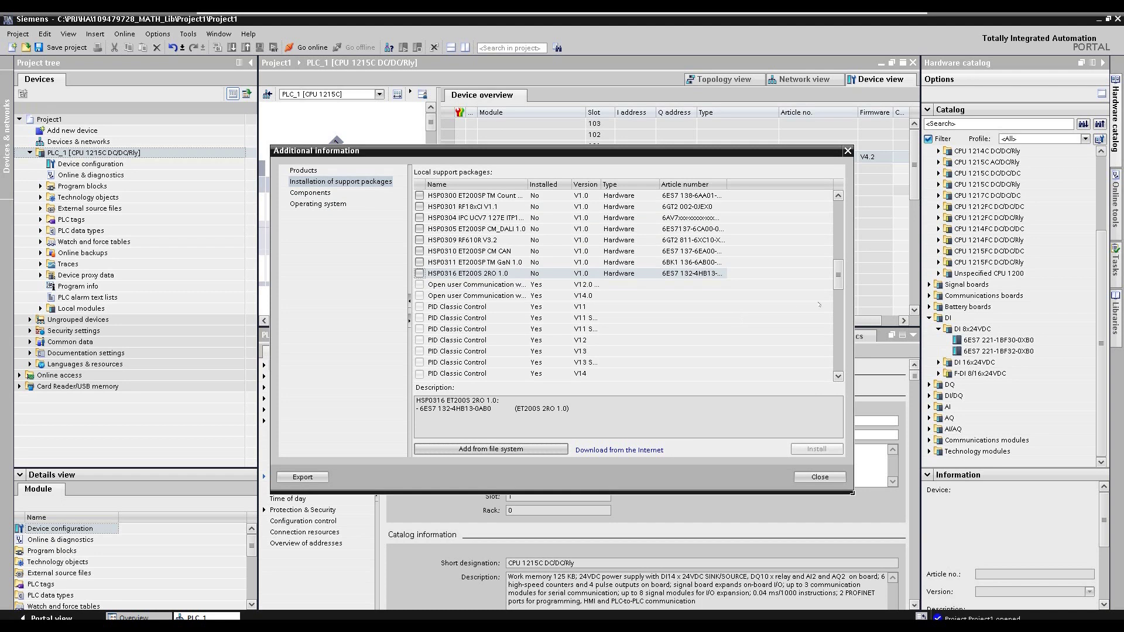
Step: Mark the HSP0063 SITOP UPS1600 V2.3, HSP0103 SITOP PSU8600 V1.5 and HSP0132 Sirius 3SU1 support packages, then leave the dialog
scroll(680, 254, "up", 10)
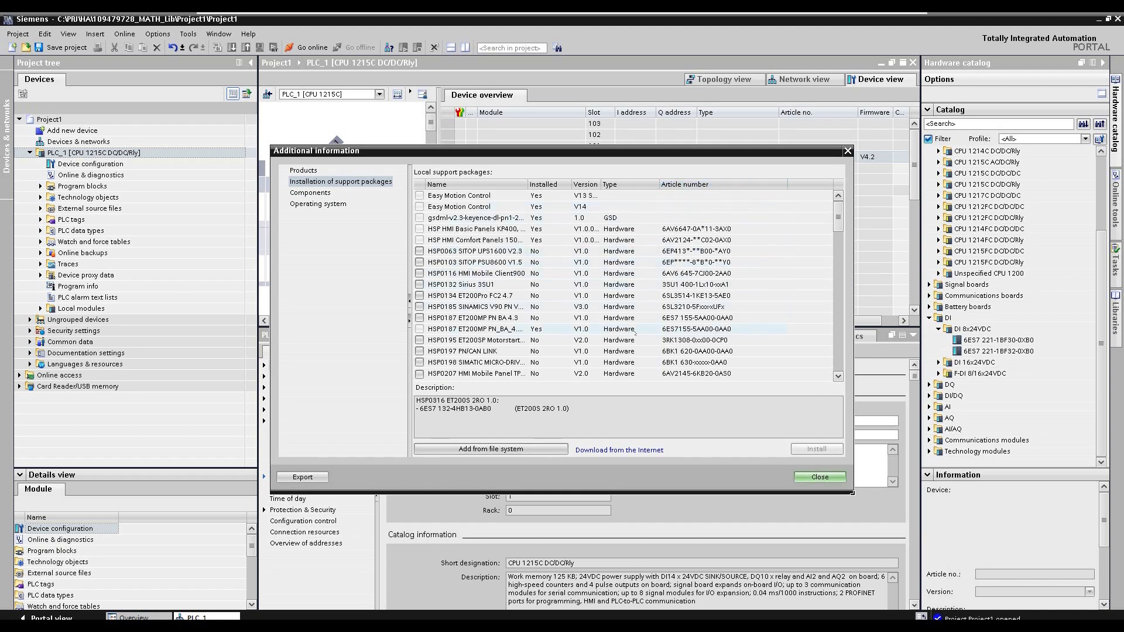
scroll(627, 332, "down", 1)
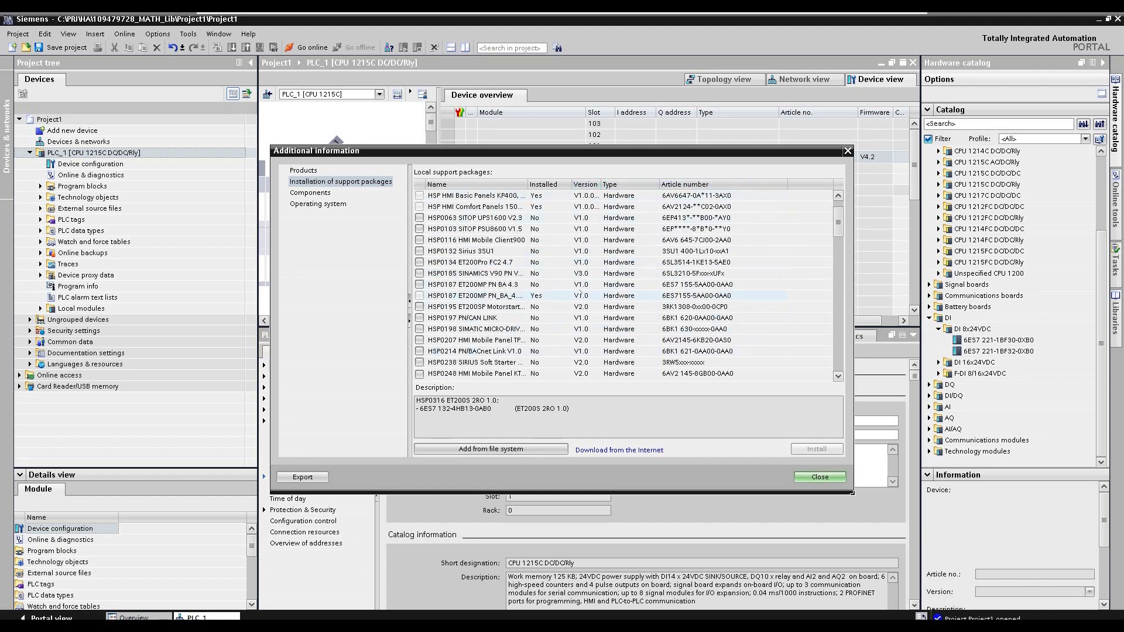
left_click(419, 218)
left_click(419, 228)
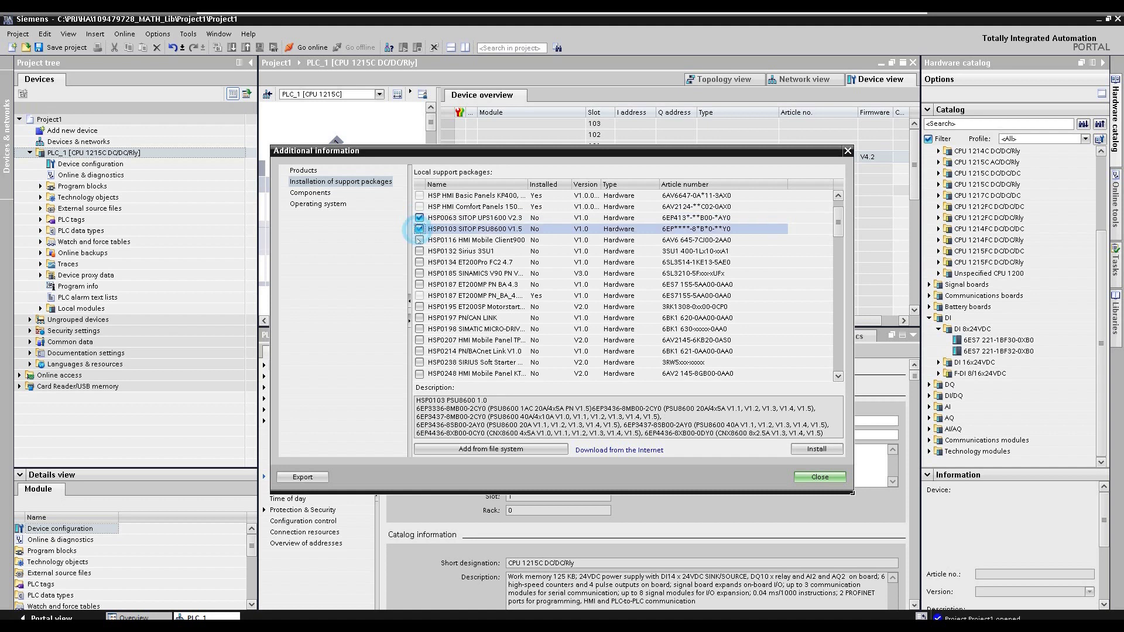
left_click(420, 251)
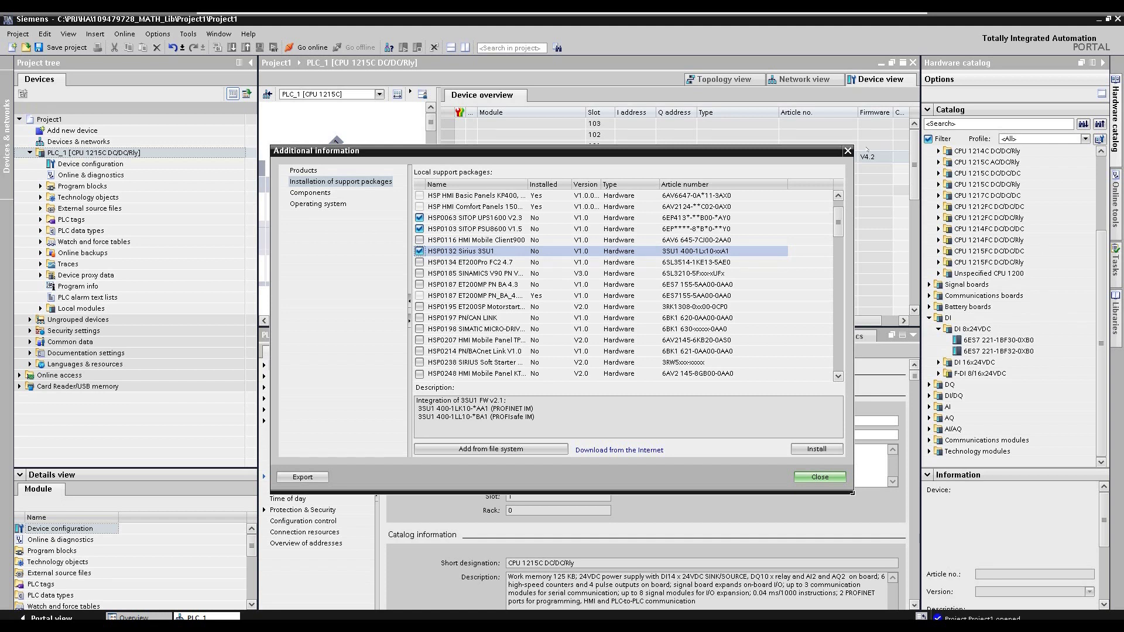
key("Escape")
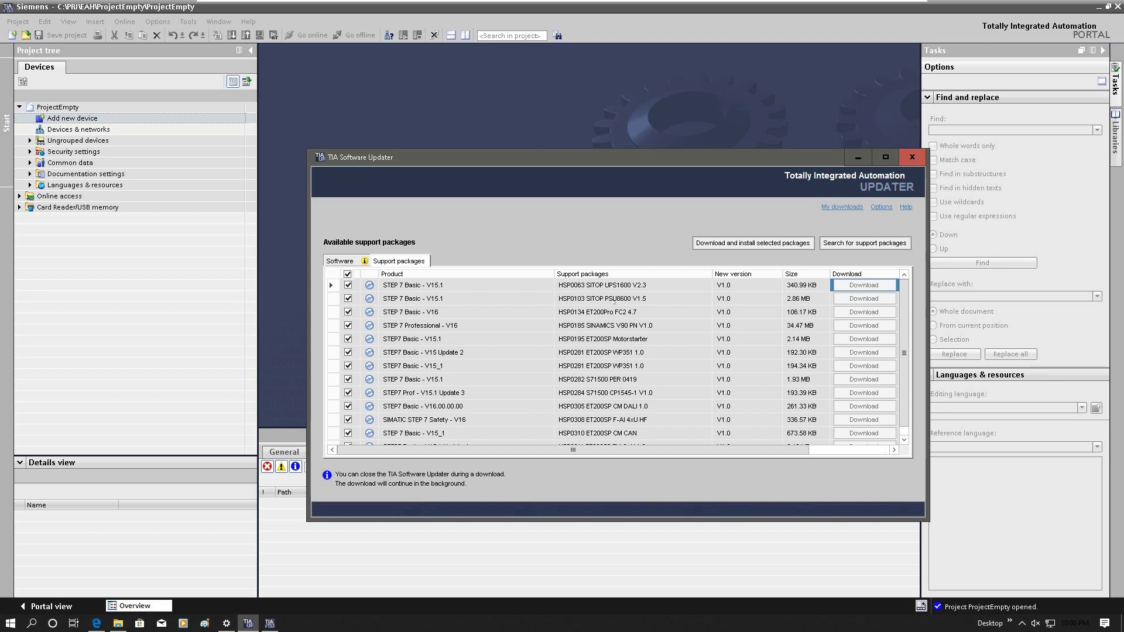
Step: View the CPU 1214 FC firmware update page in the browser, then return to ProjectEmpty in TIA Portal and open its support packages
left_click(96, 623)
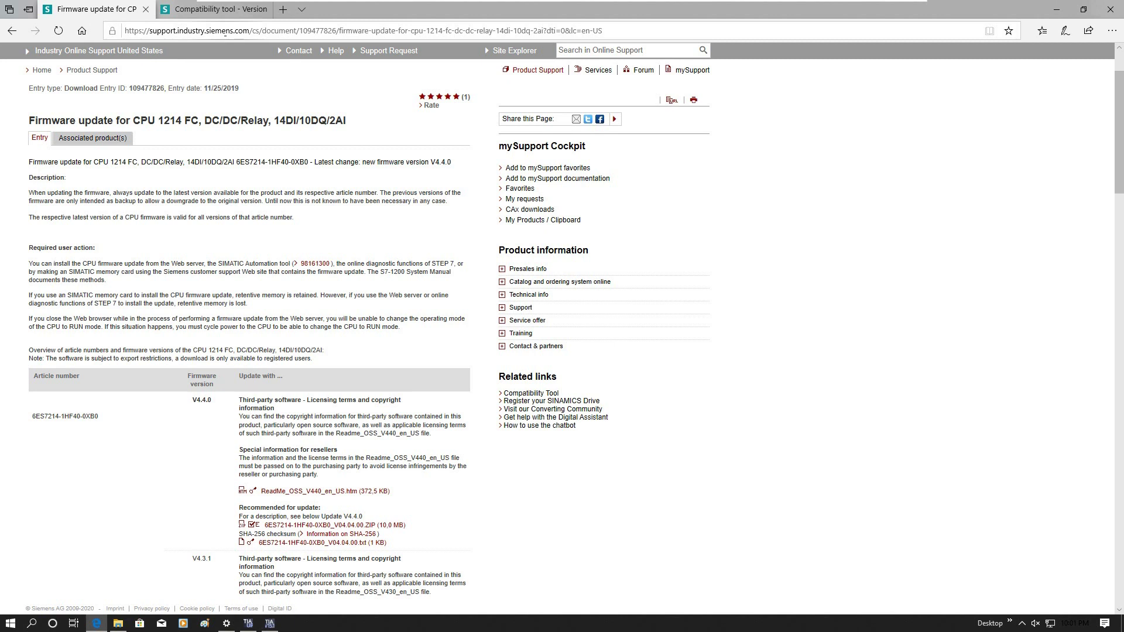
left_click(270, 623)
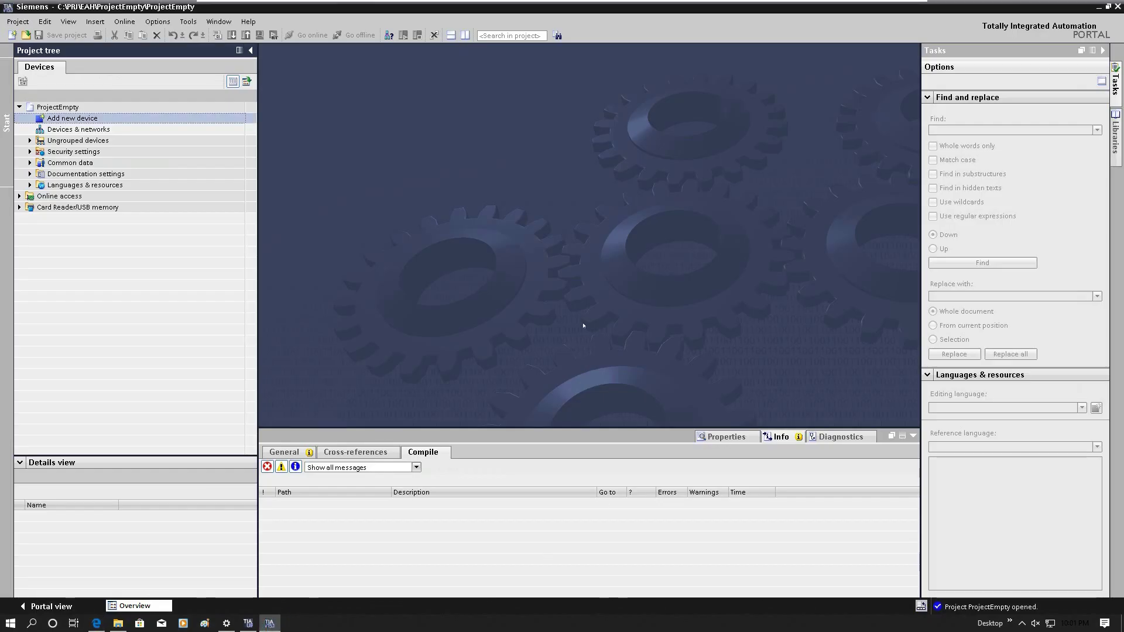
left_click(165, 26)
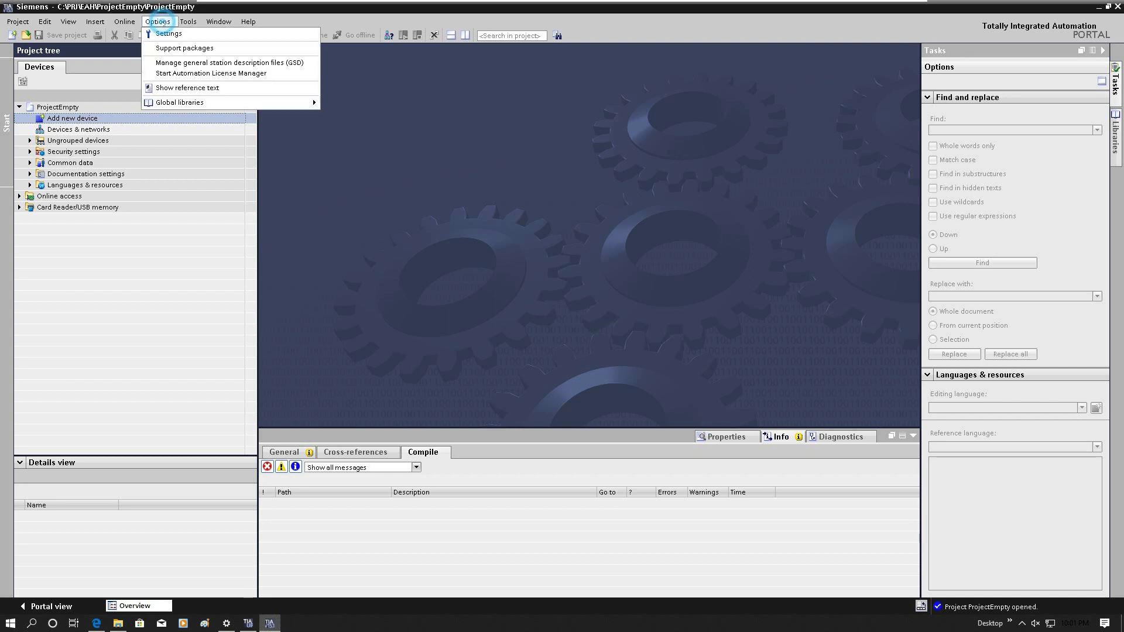
left_click(170, 49)
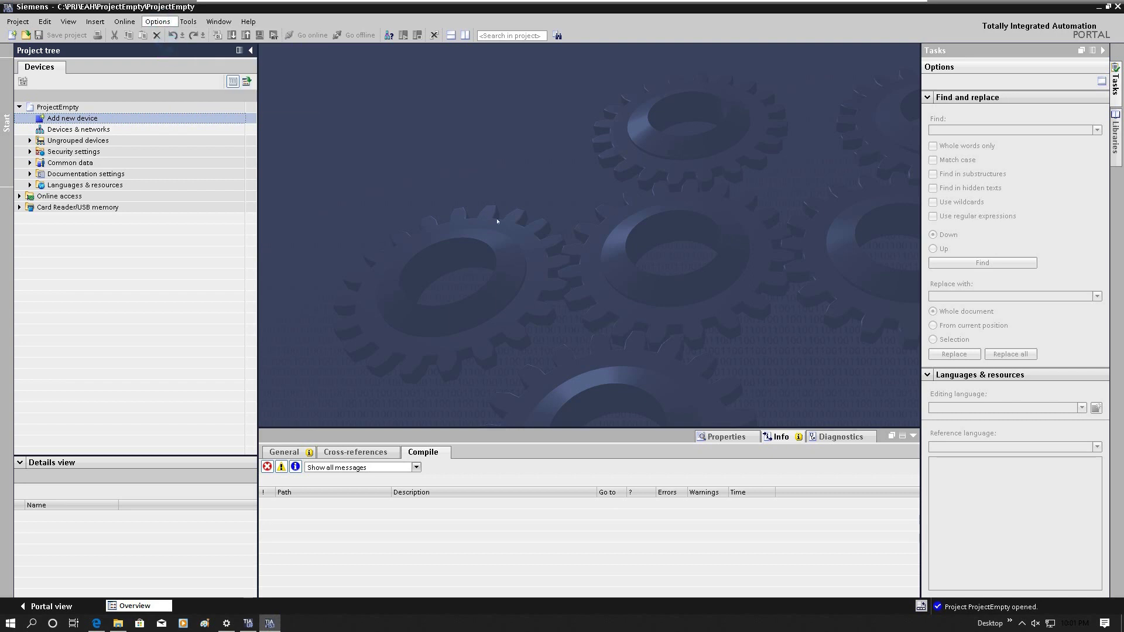